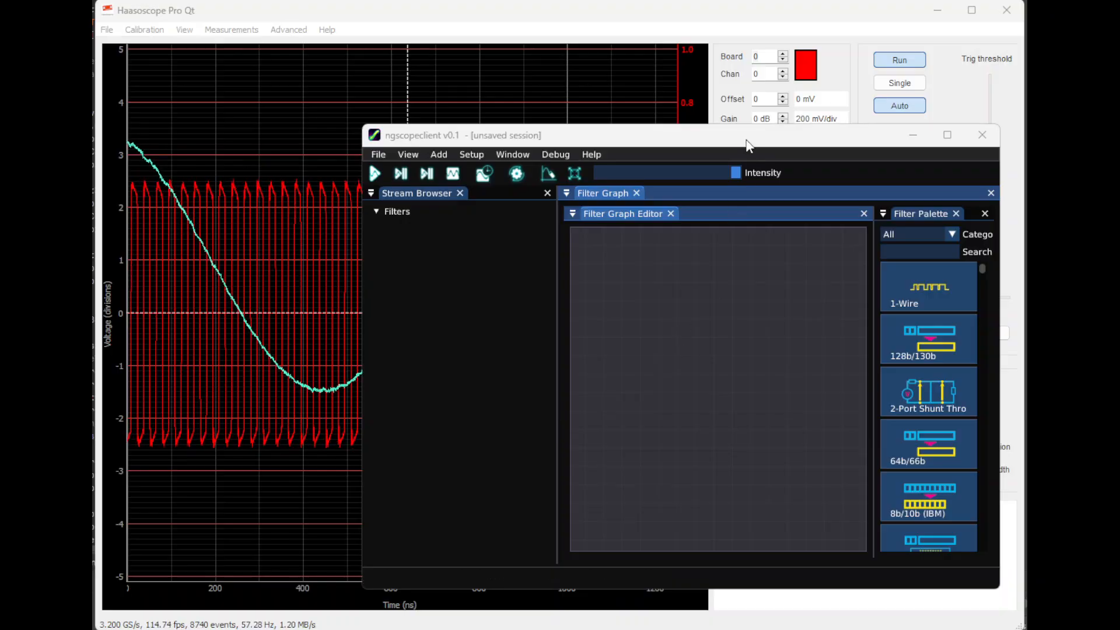
left_click(438, 154)
mouse_move(454, 172)
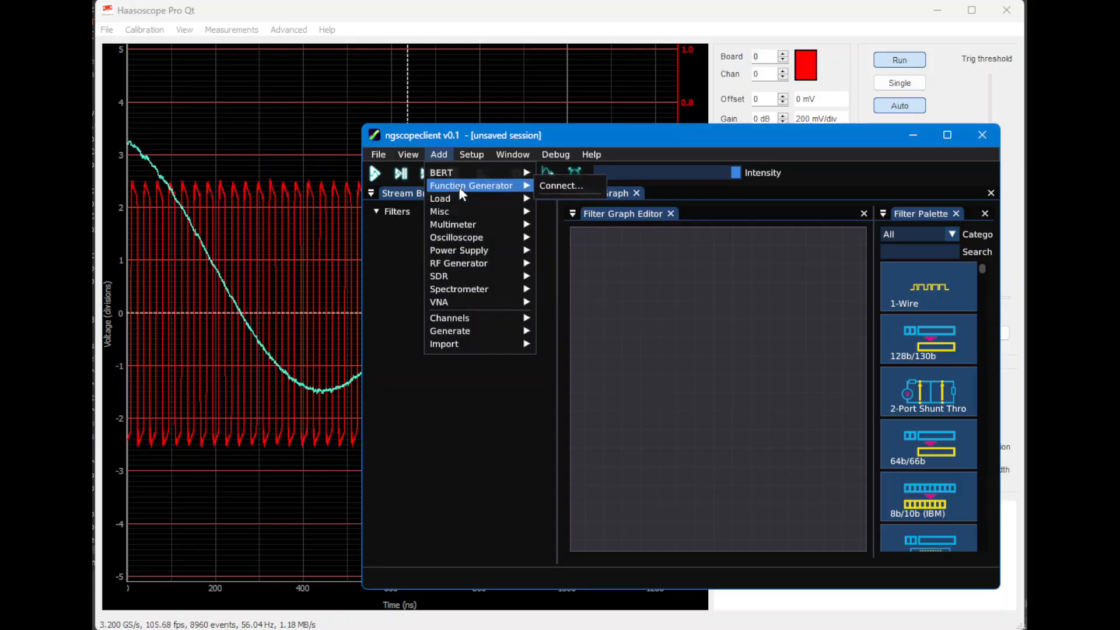
mouse_move(466, 266)
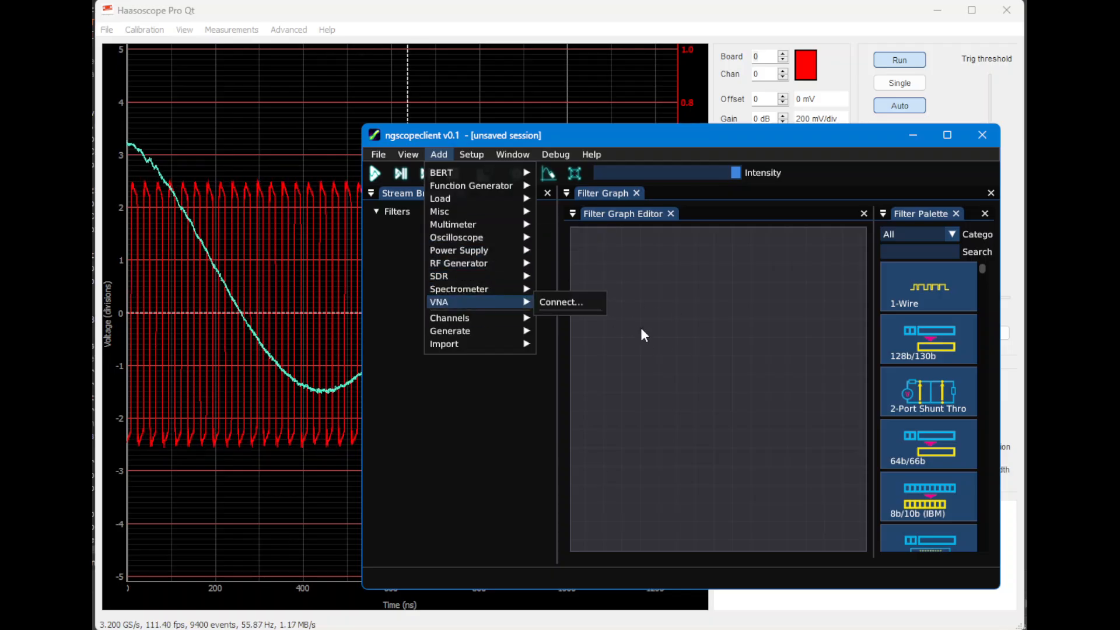
left_click(668, 350)
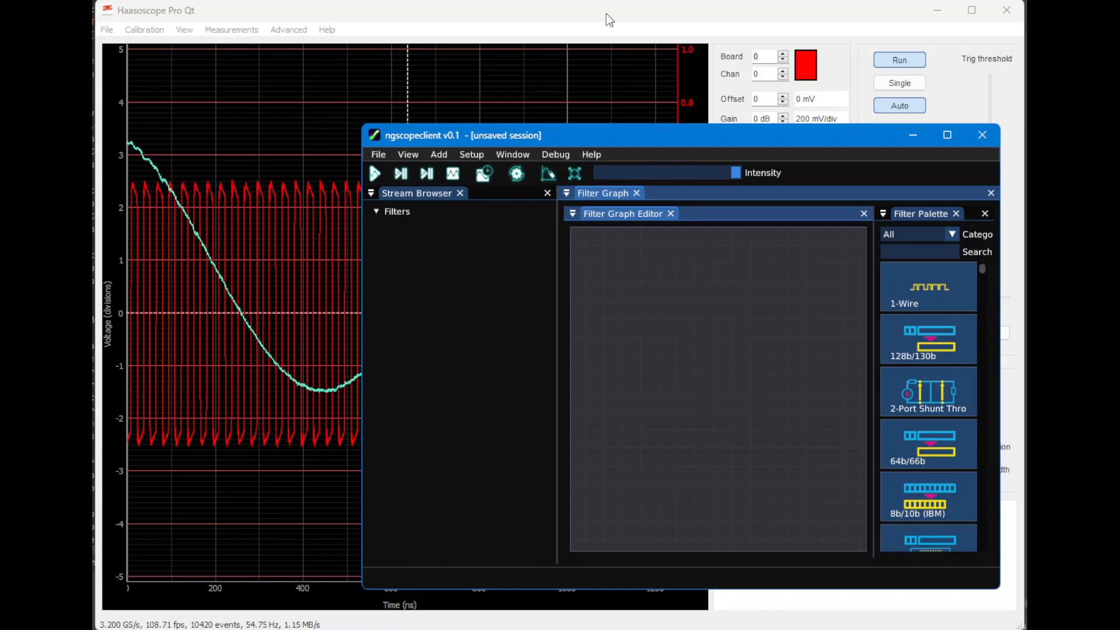
Switch to Haasoscope Pro Qt and check the application's version information
left_click(221, 14)
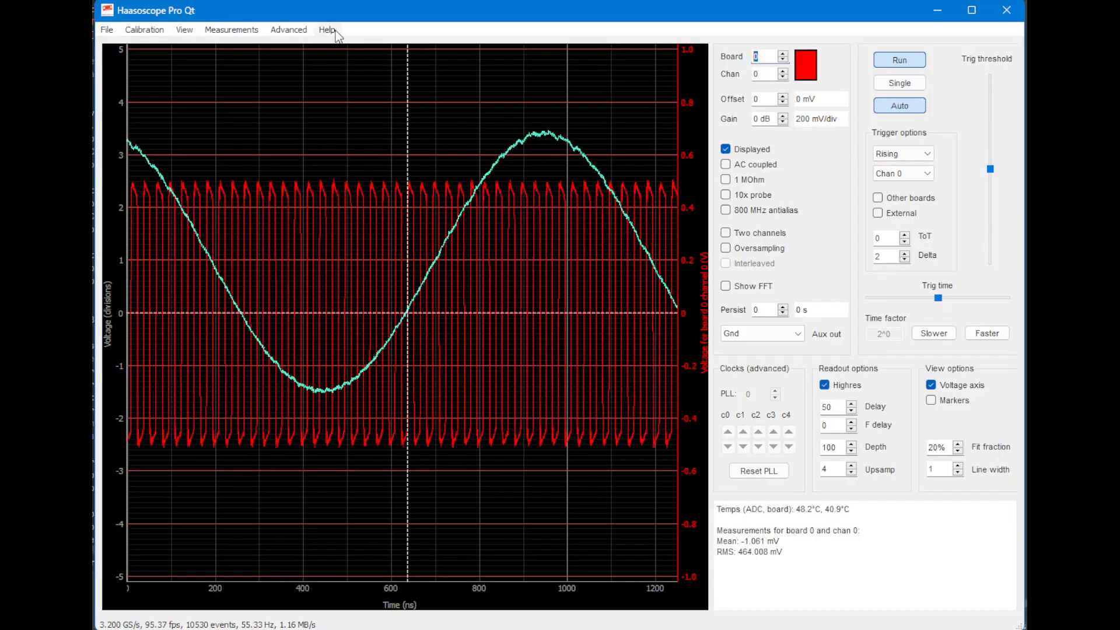
left_click(327, 30)
left_click(338, 50)
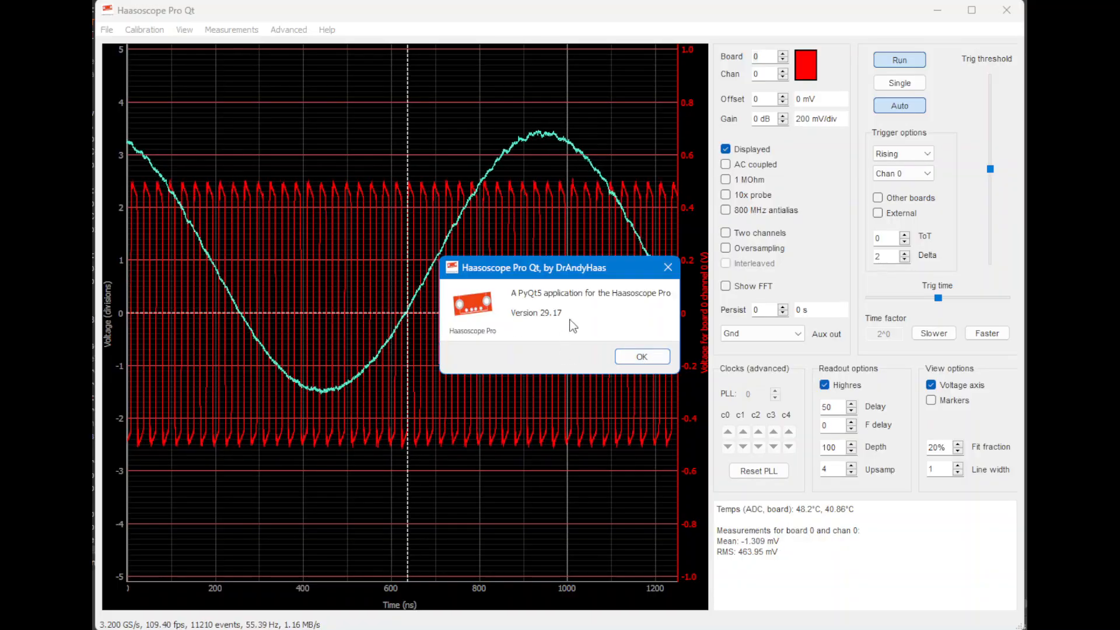
left_click(645, 358)
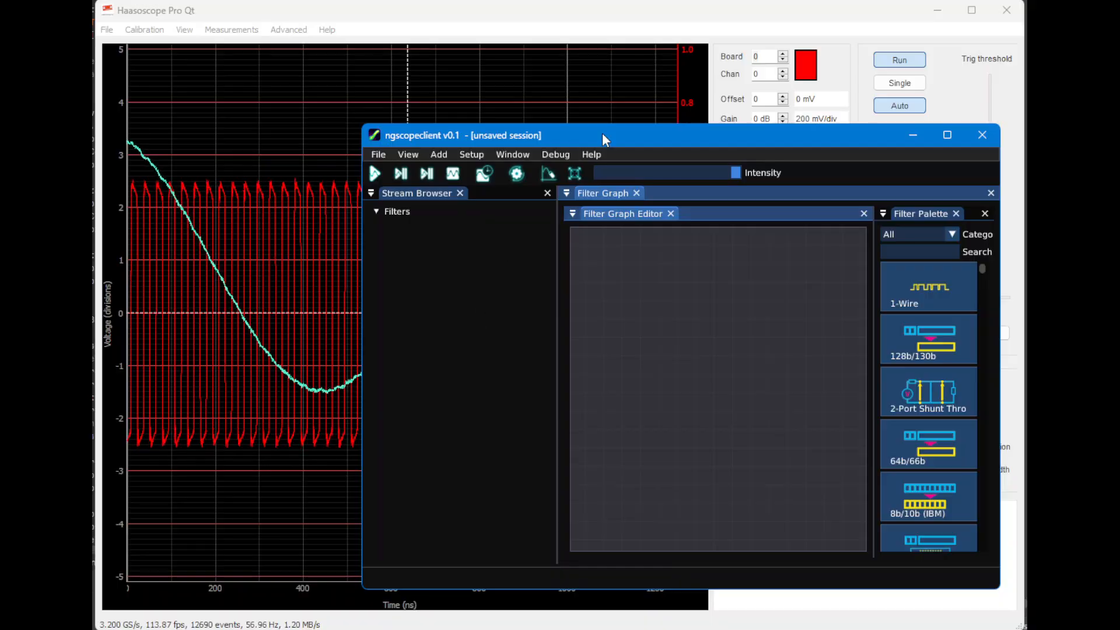
In ngscopeclient, begin a new oscilloscope connection with the nickname "haasoscopepro"
left_click(440, 154)
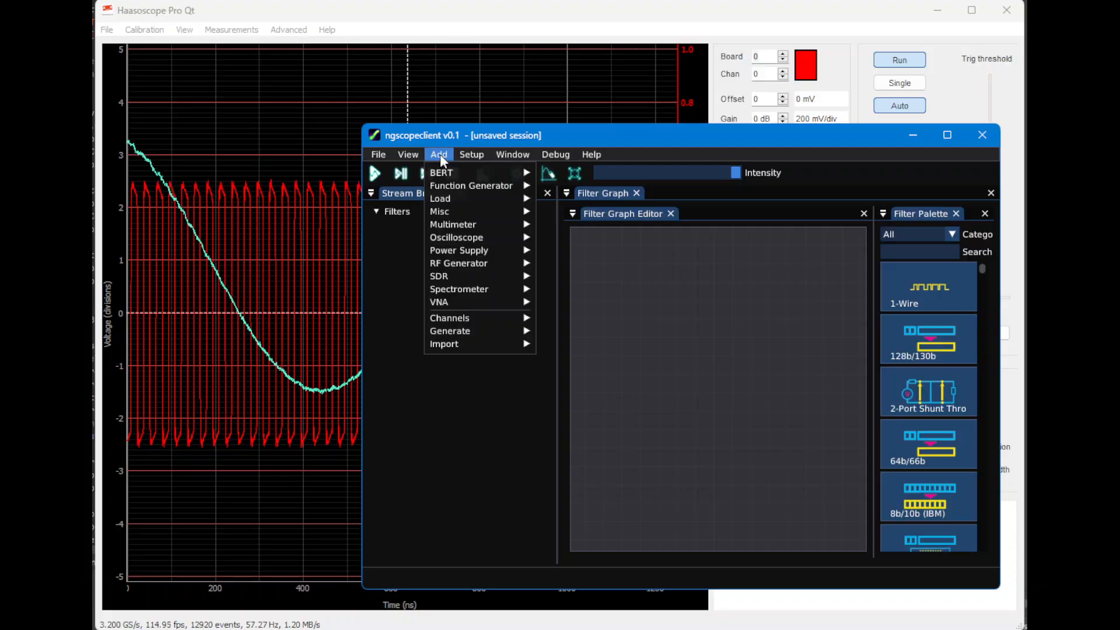
mouse_move(461, 239)
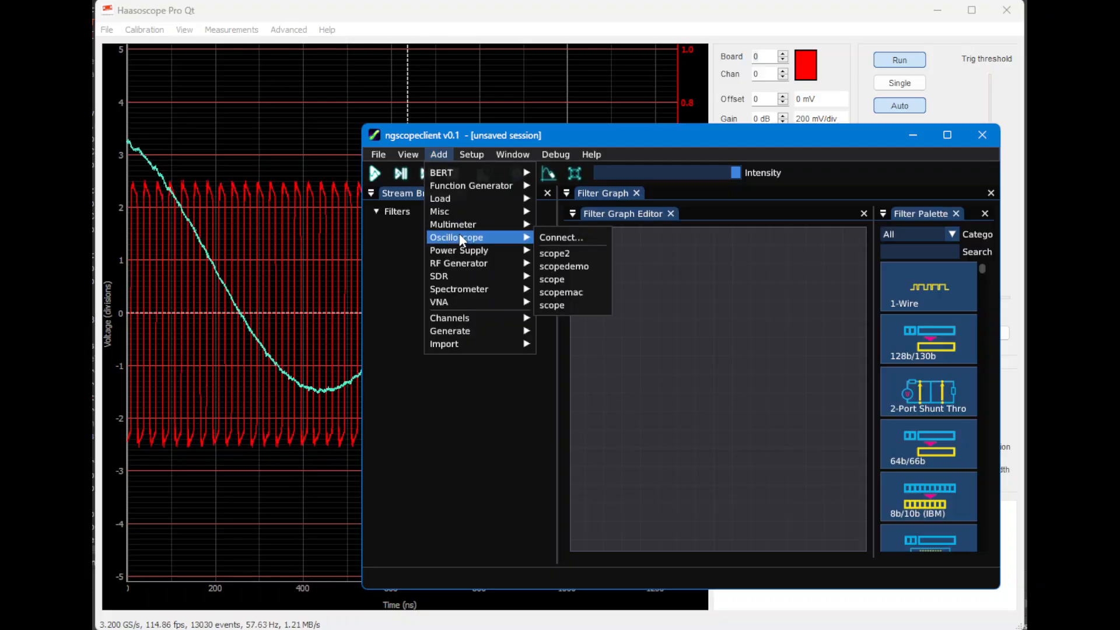
left_click(560, 241)
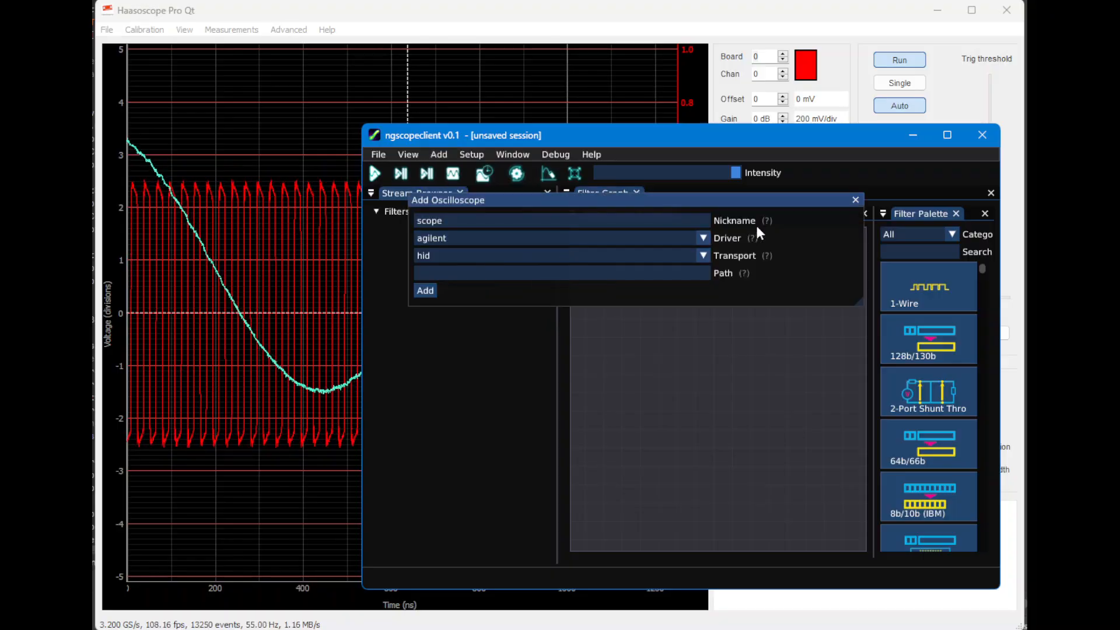
left_click(686, 222)
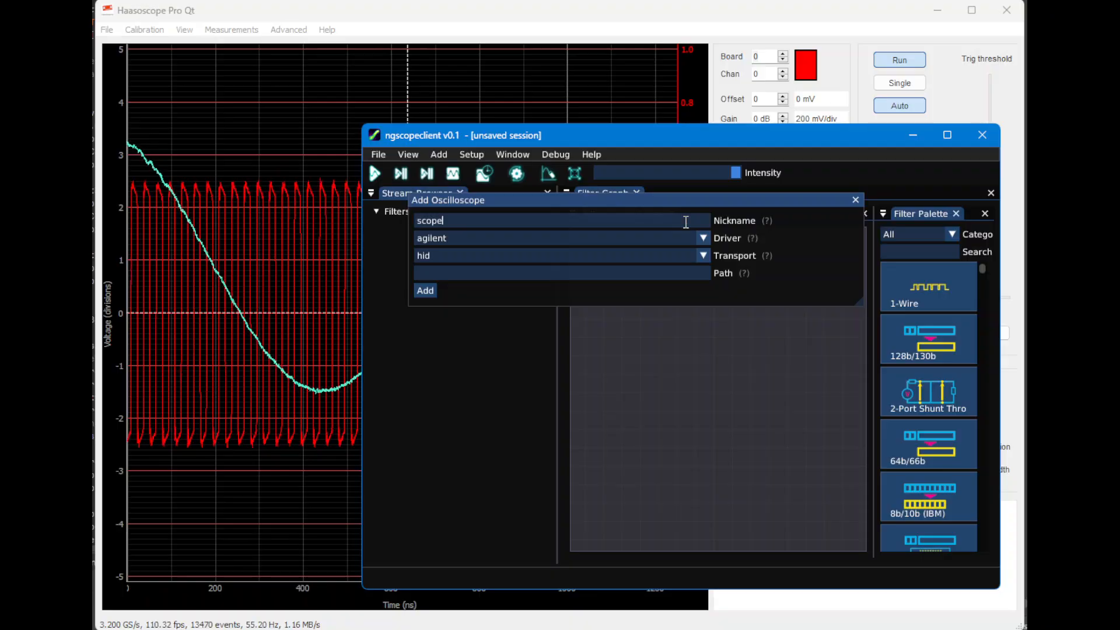
type("haasosco")
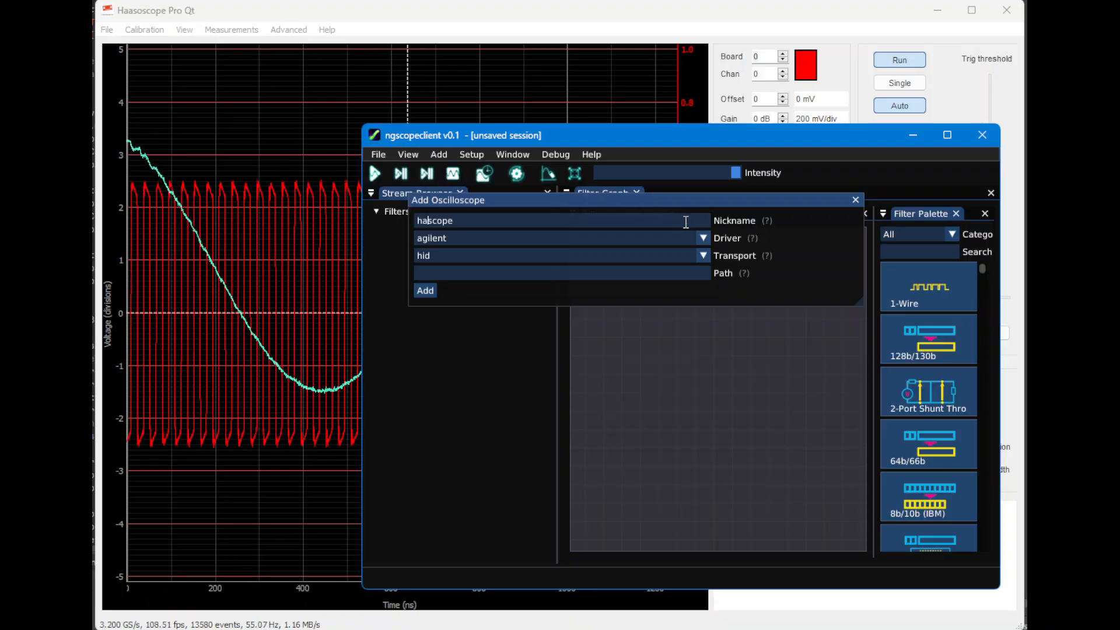
type("pepro")
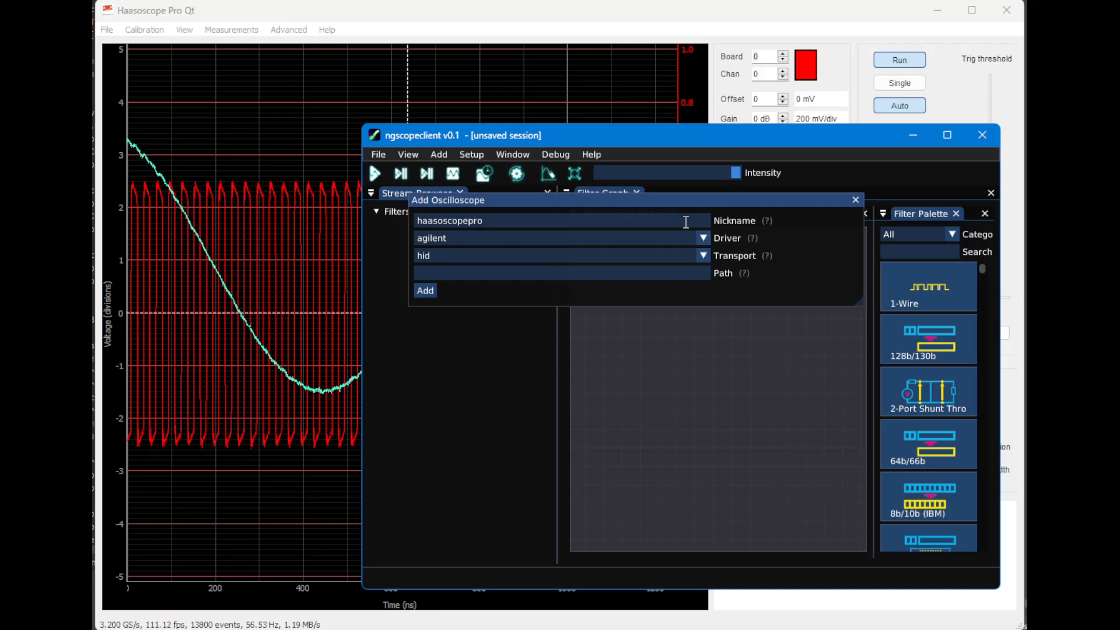
Set the new oscilloscope's driver to haasoscope pro and its transport to lan
left_click(599, 238)
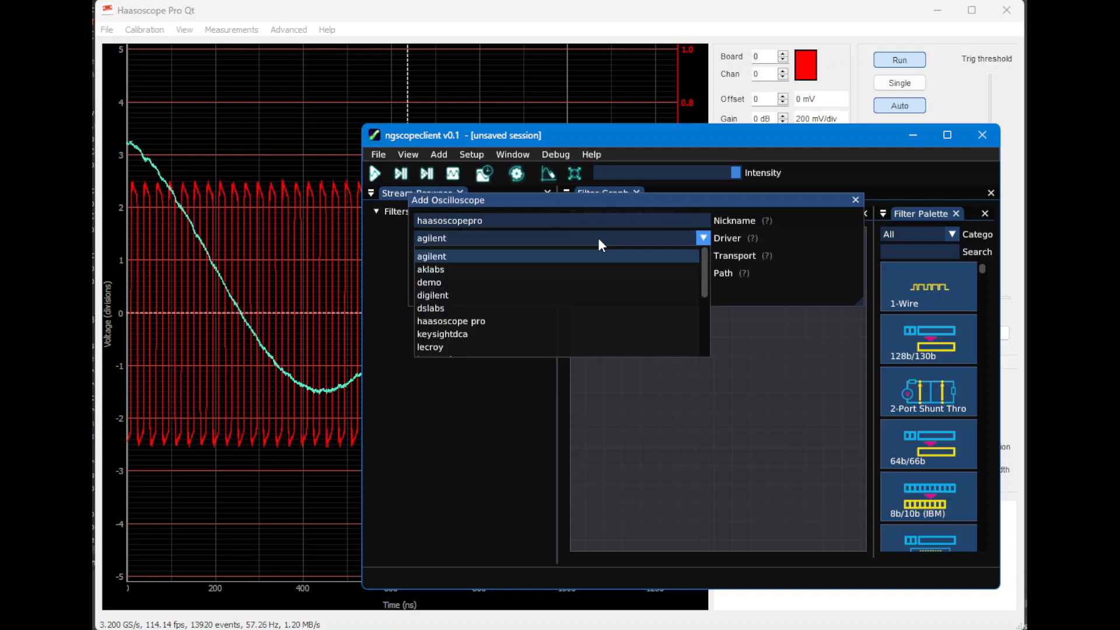
left_click(549, 321)
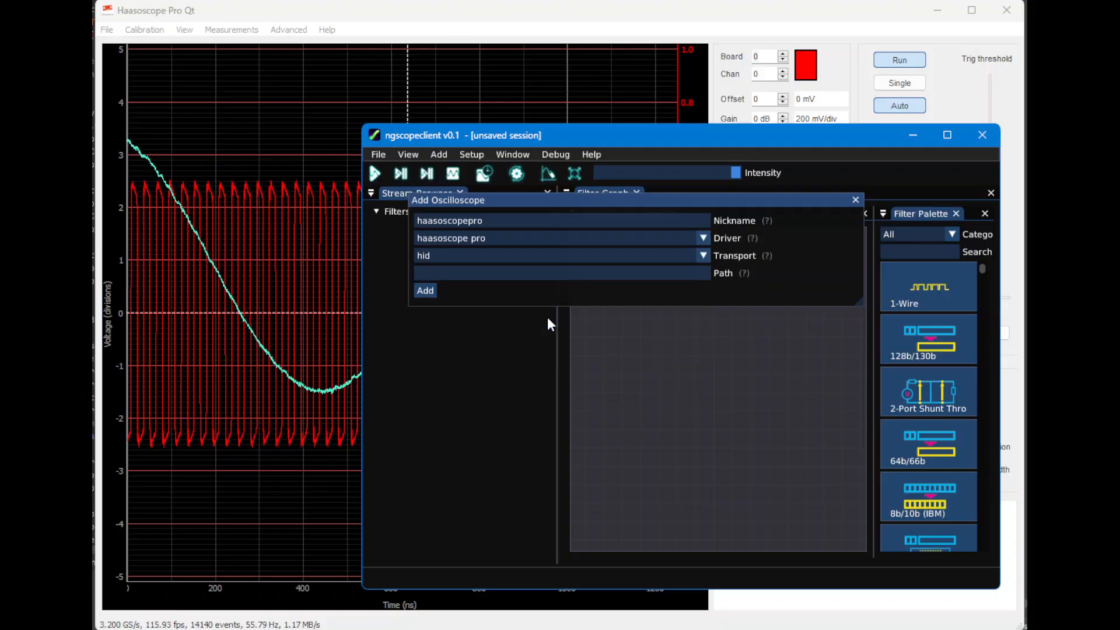
left_click(619, 259)
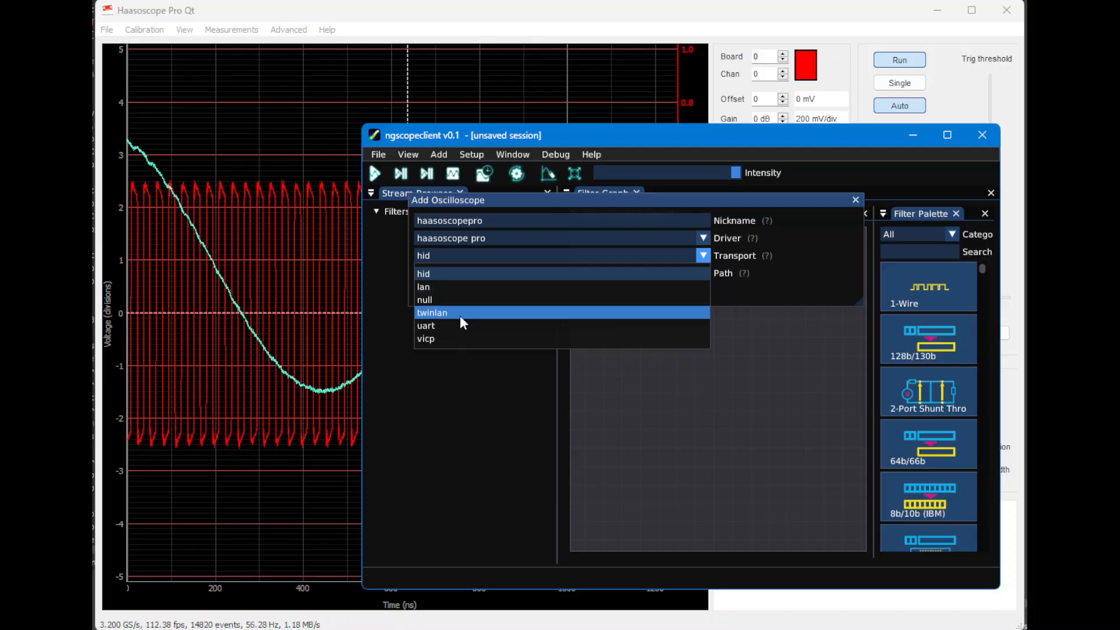
left_click(477, 288)
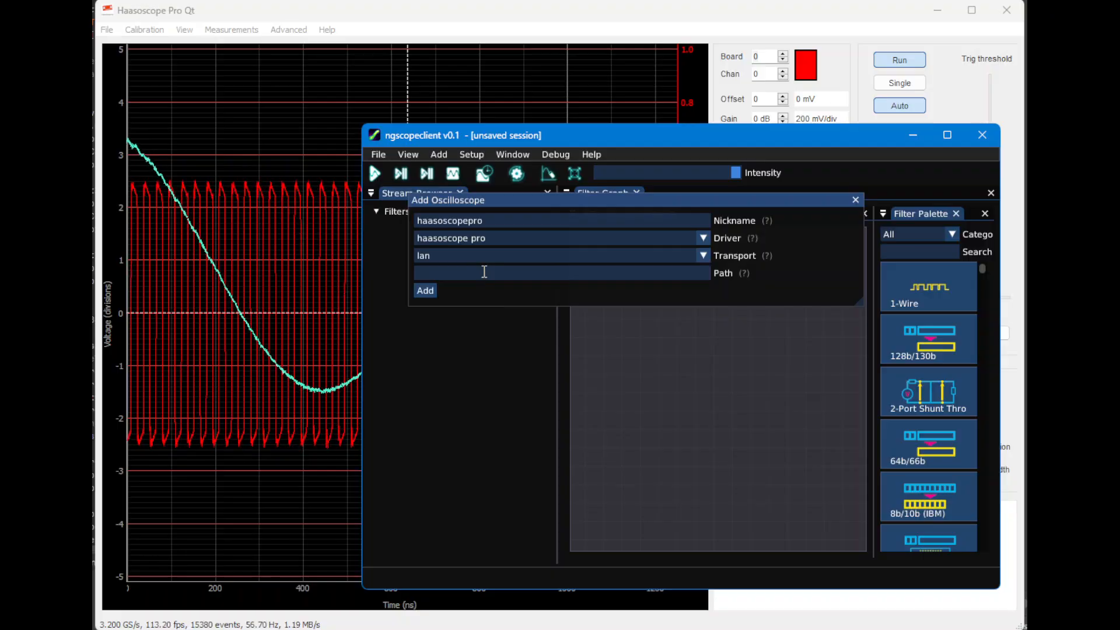
Set the connection path to localhost:32001 and add the oscilloscope to the session
type("lo")
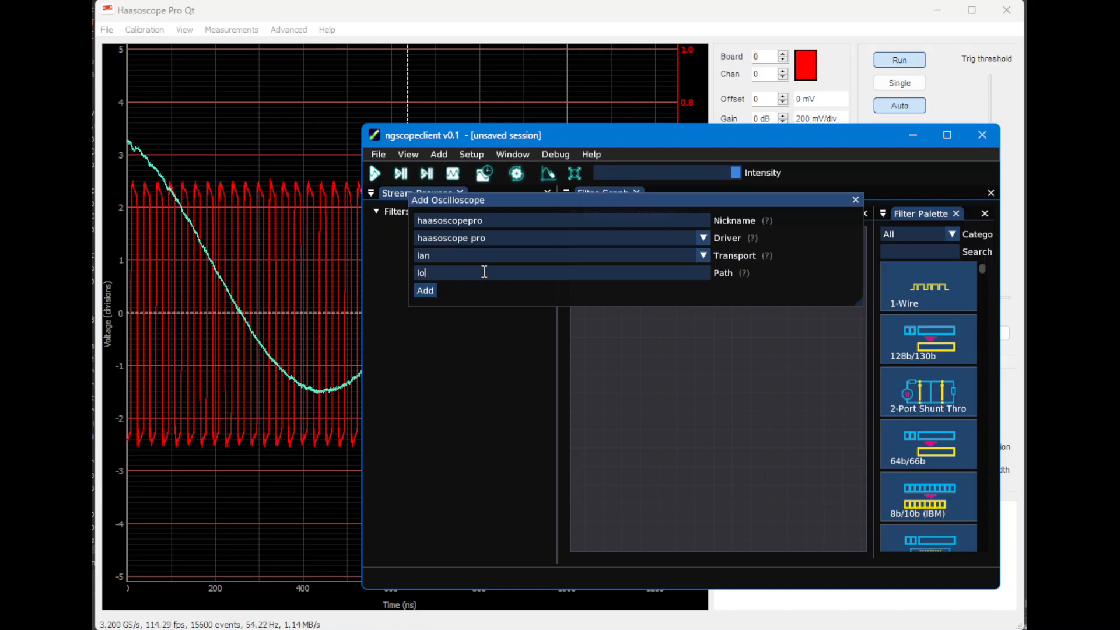
type("calhost:")
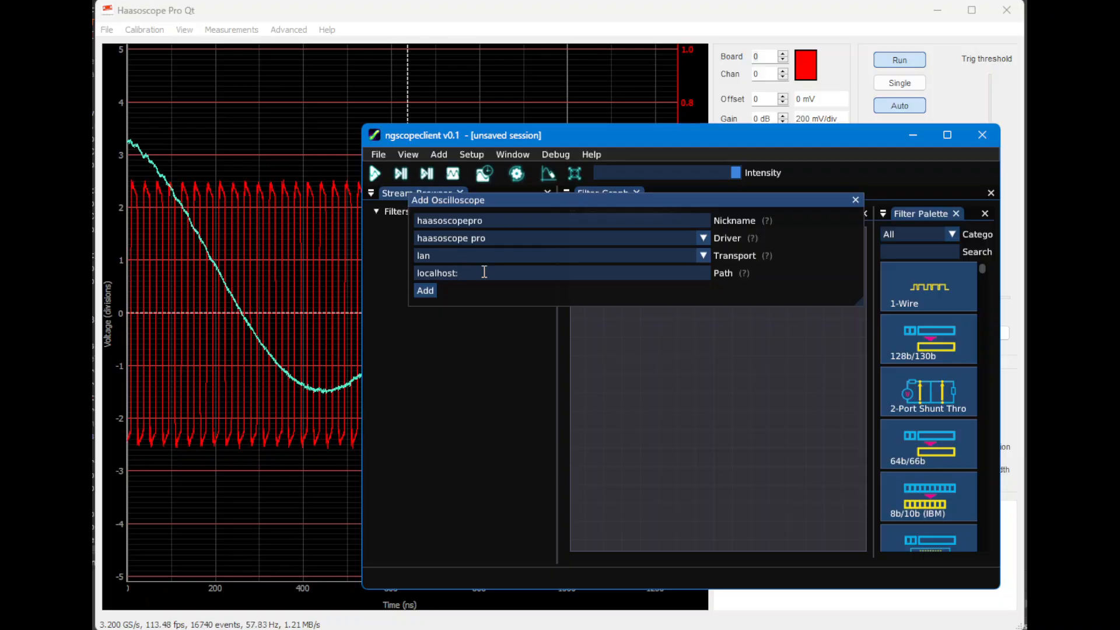
type("32")
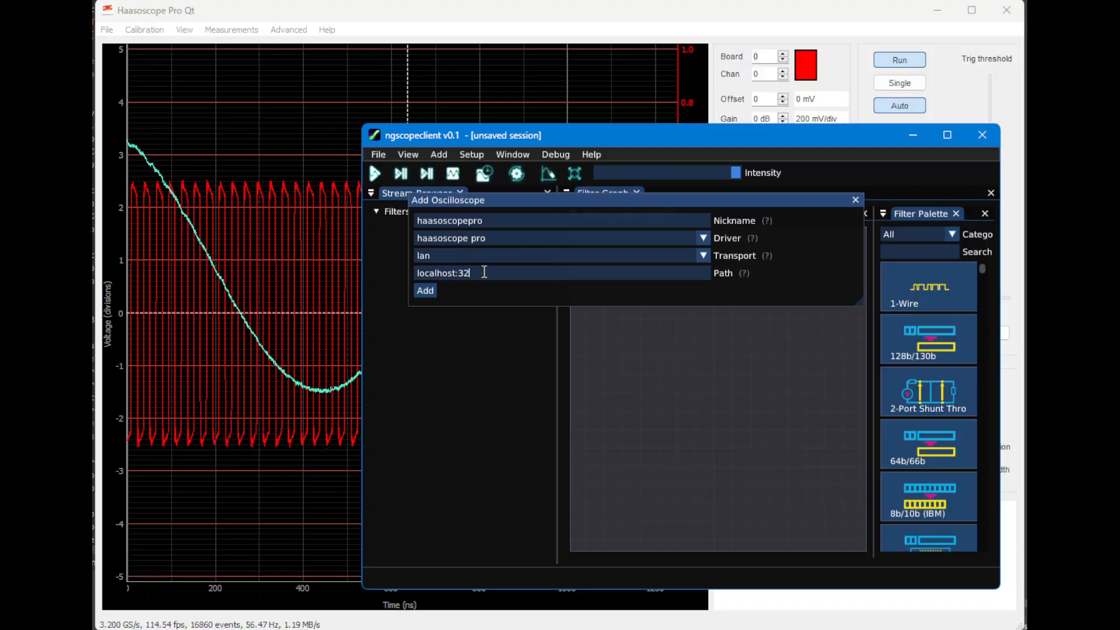
type("001")
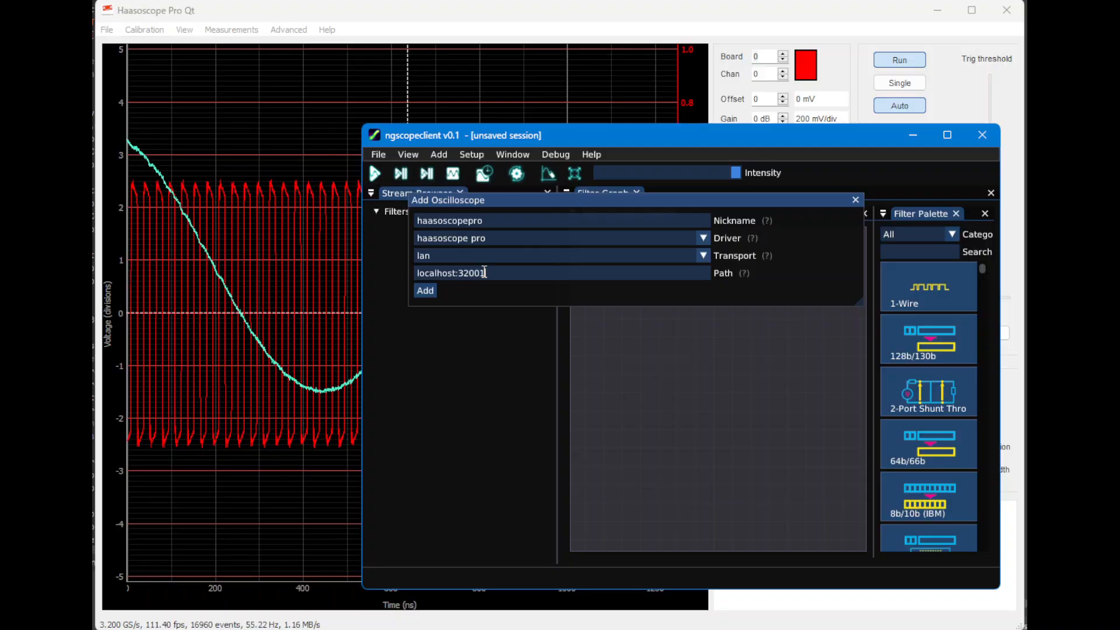
left_click(430, 290)
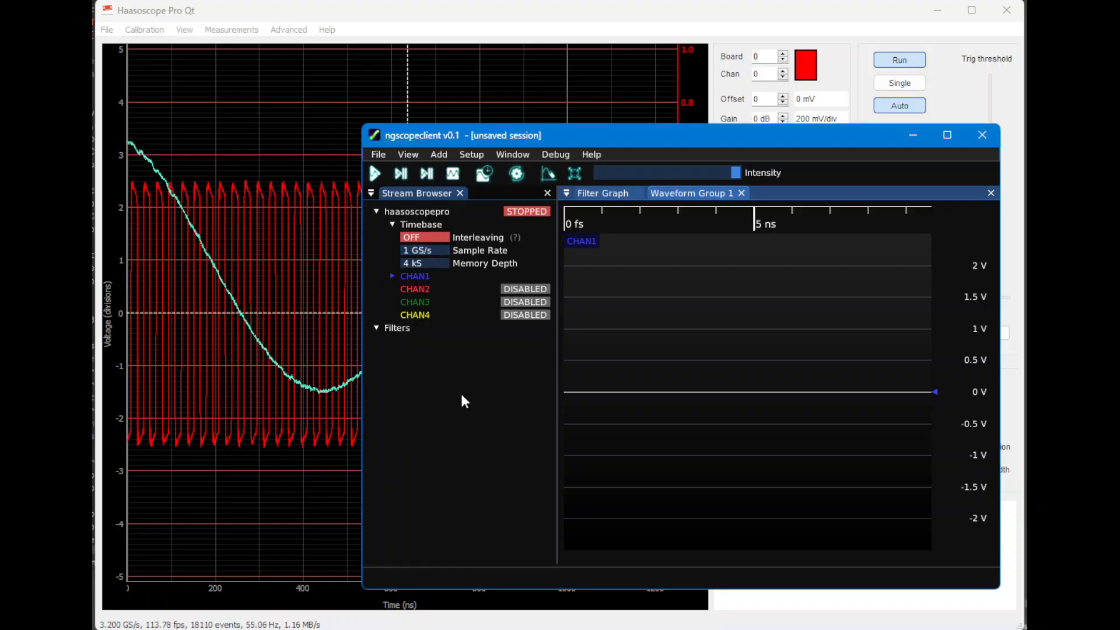
Set the haasoscopepro sample rate to 3.2 GS/s and start continuous acquisition
left_click(433, 249)
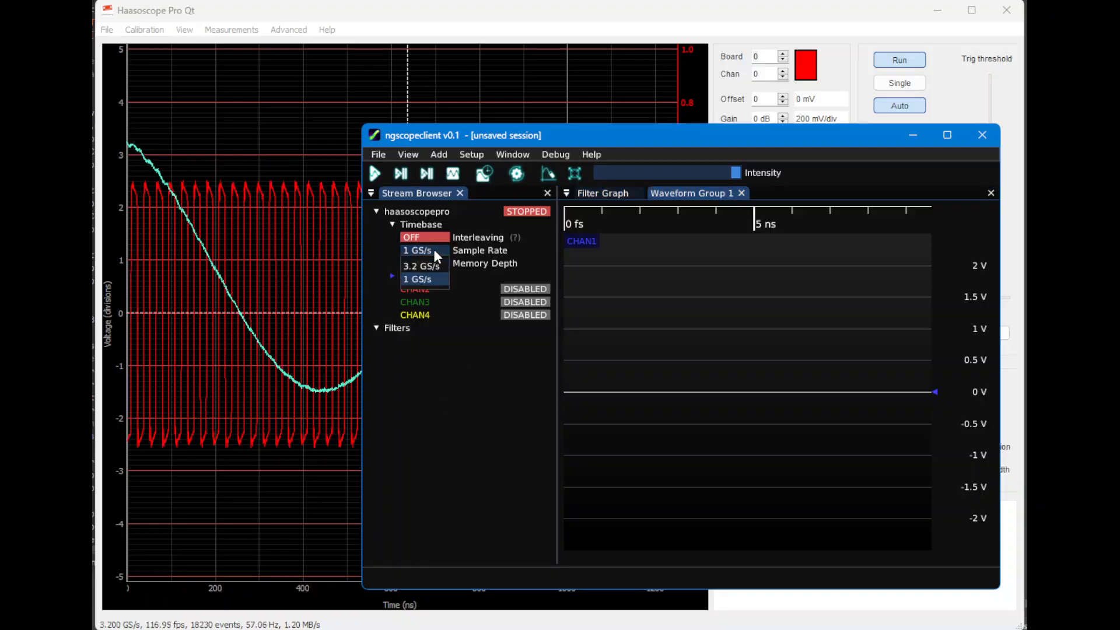
left_click(440, 268)
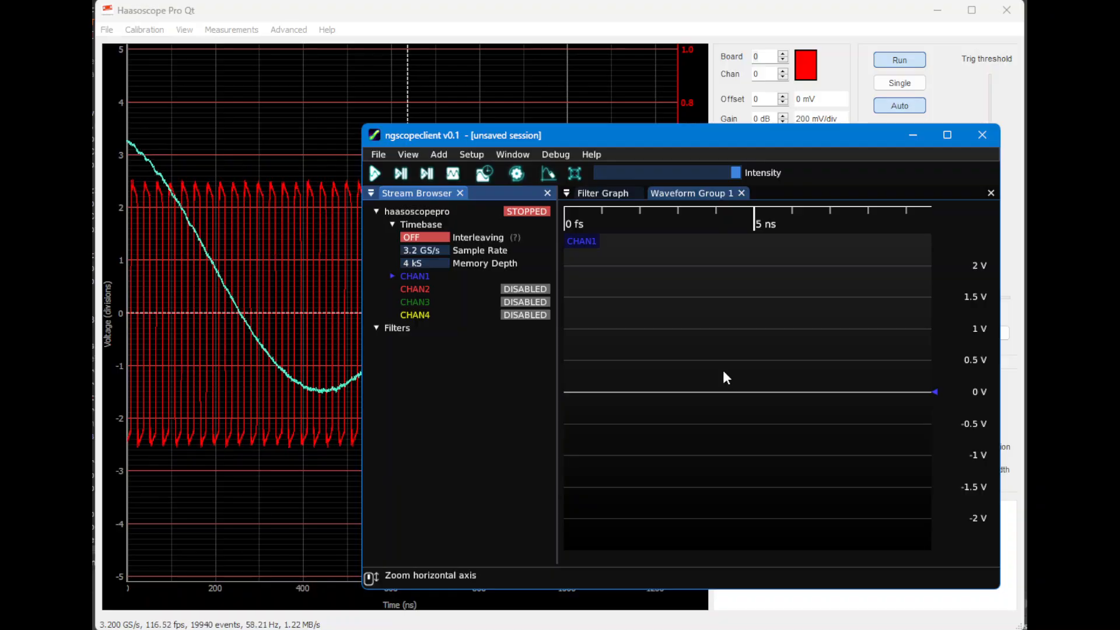
left_click(377, 172)
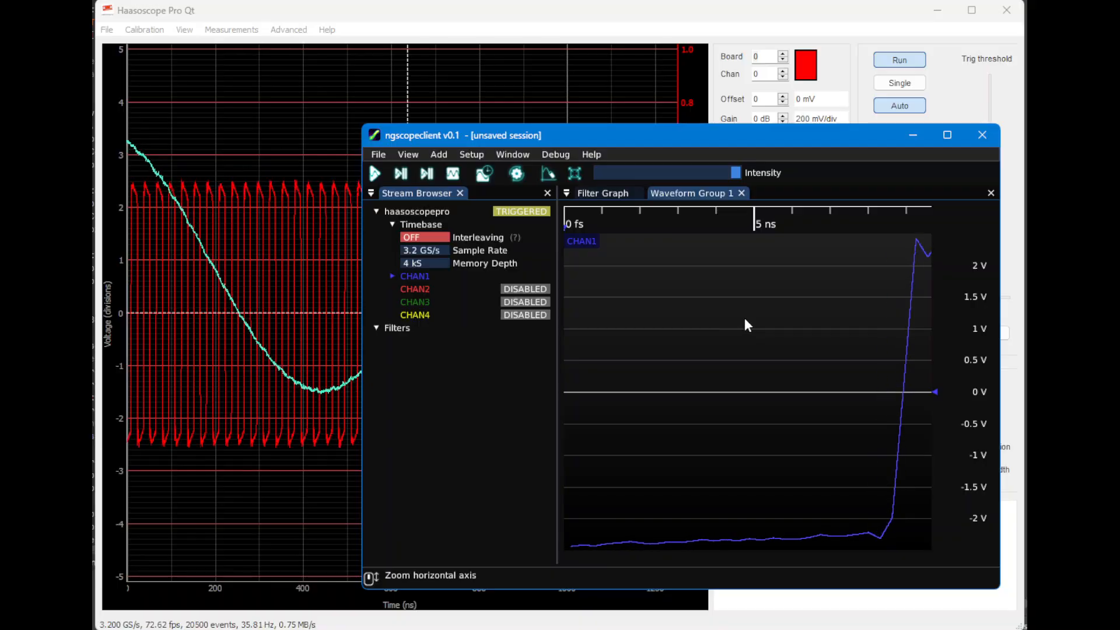
Adjust the vertical offset and voltage range of the CHAN1 waveform plot
mouse_move(984, 376)
left_mouse_down()
mouse_move(980, 441)
mouse_move(977, 376)
left_mouse_up()
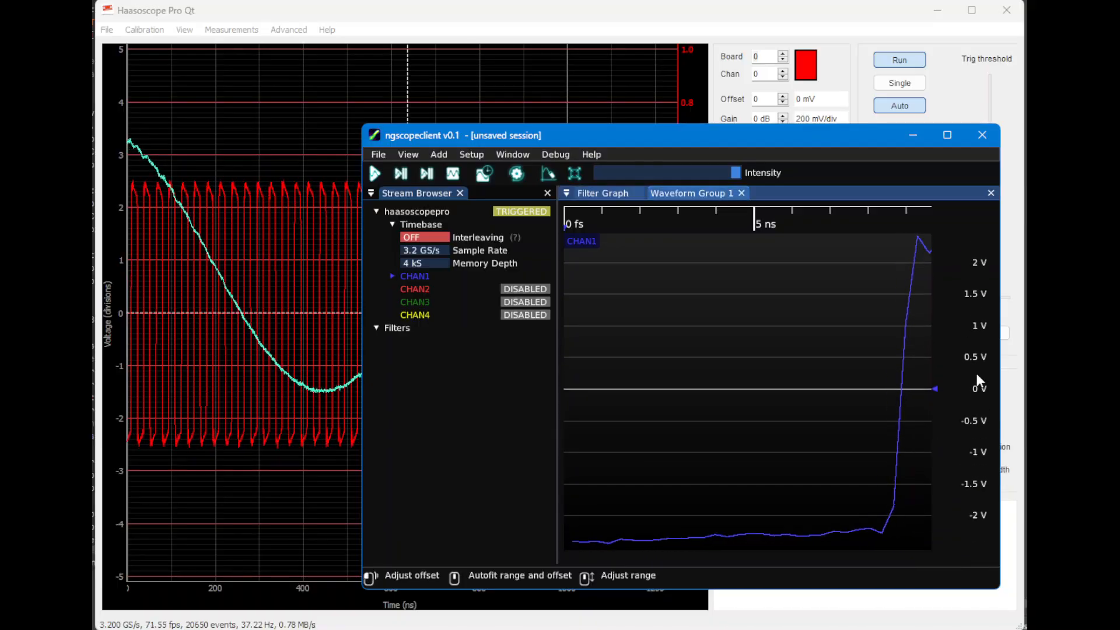
scroll(975, 376, "up", 3)
scroll(973, 375, "down", 3)
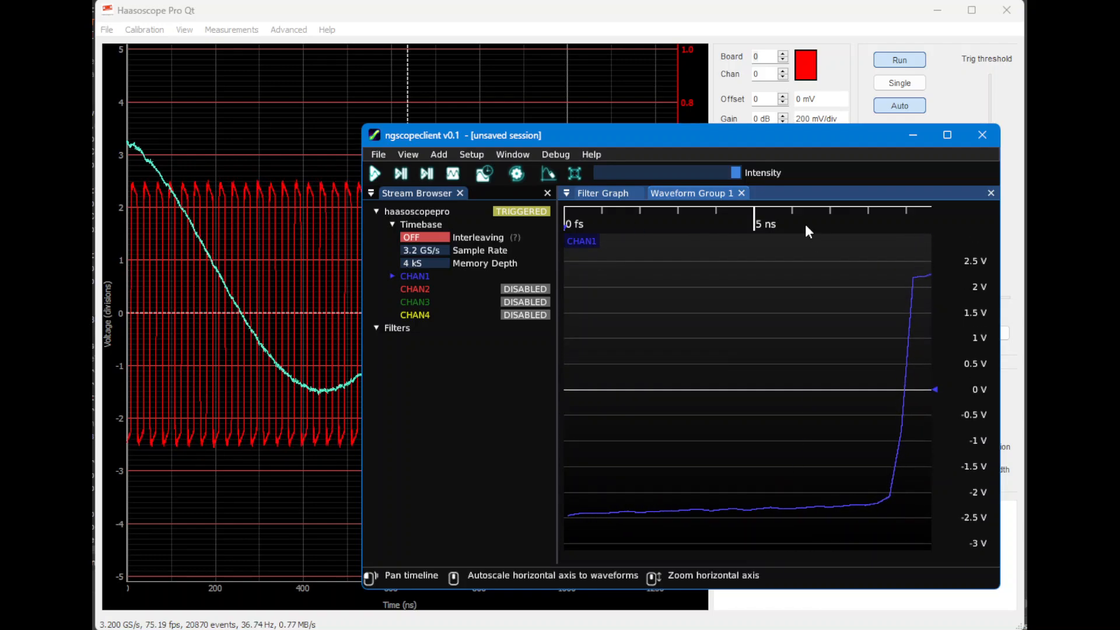
Pan the CHAN1 timeline through the square wave and autoscale the horizontal axis to the waveforms
left_click_drag(795, 214, 675, 210)
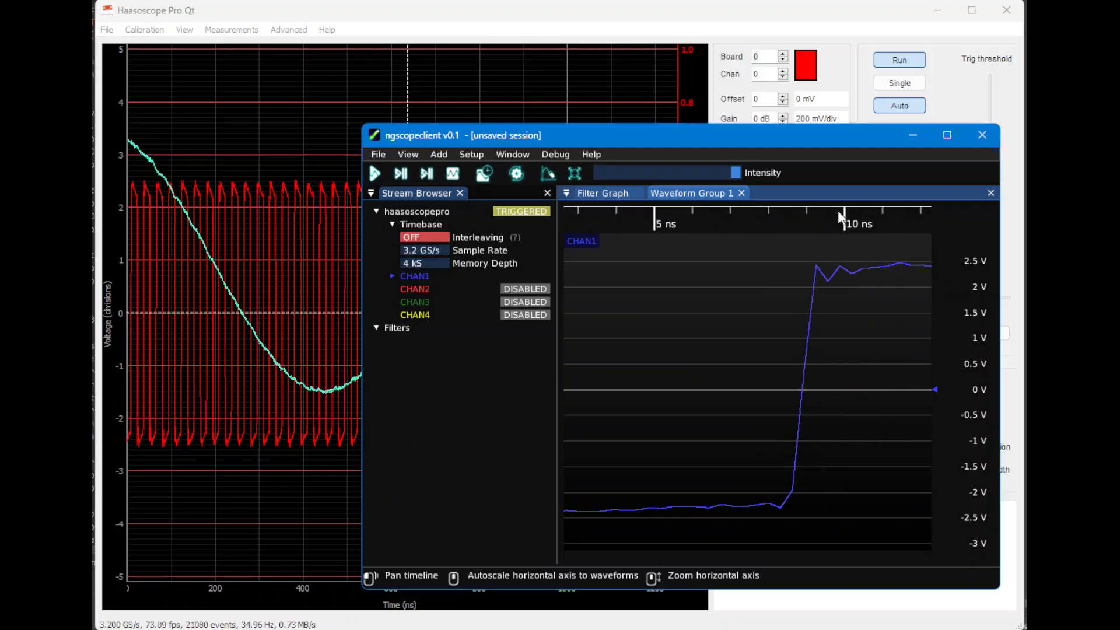
left_click_drag(877, 220, 658, 219)
left_click_drag(870, 220, 685, 219)
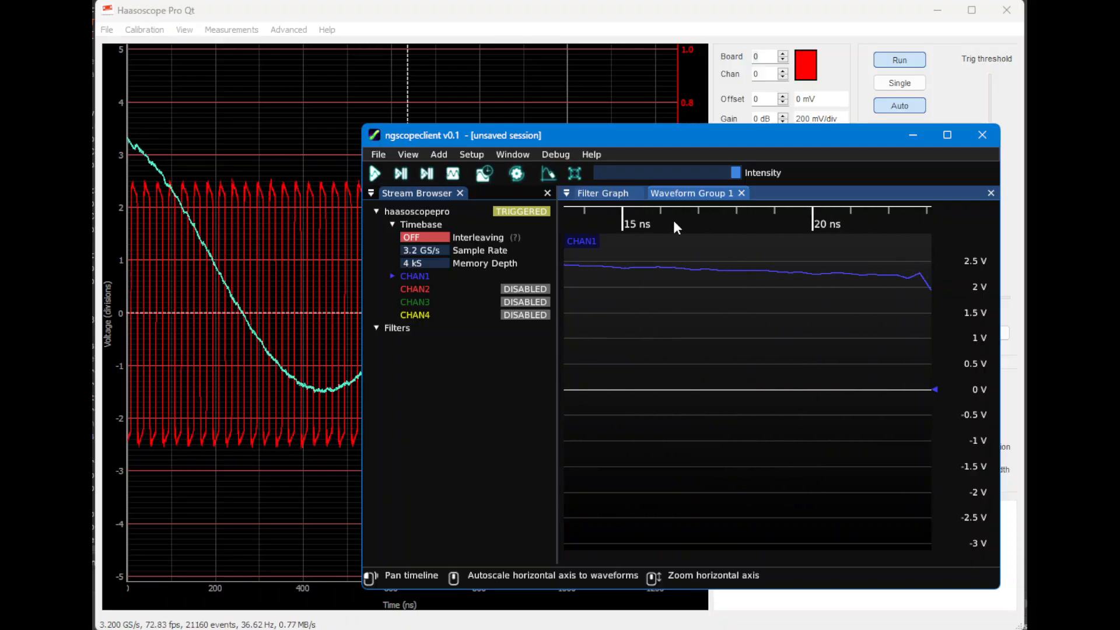
left_click_drag(889, 218, 713, 219)
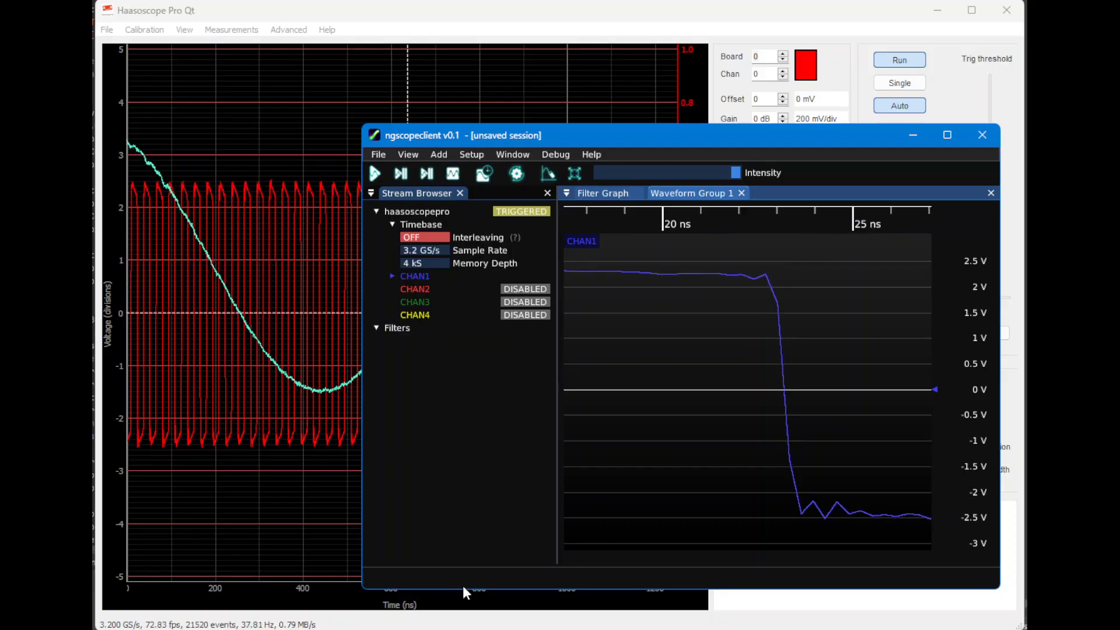
middle_click(765, 213)
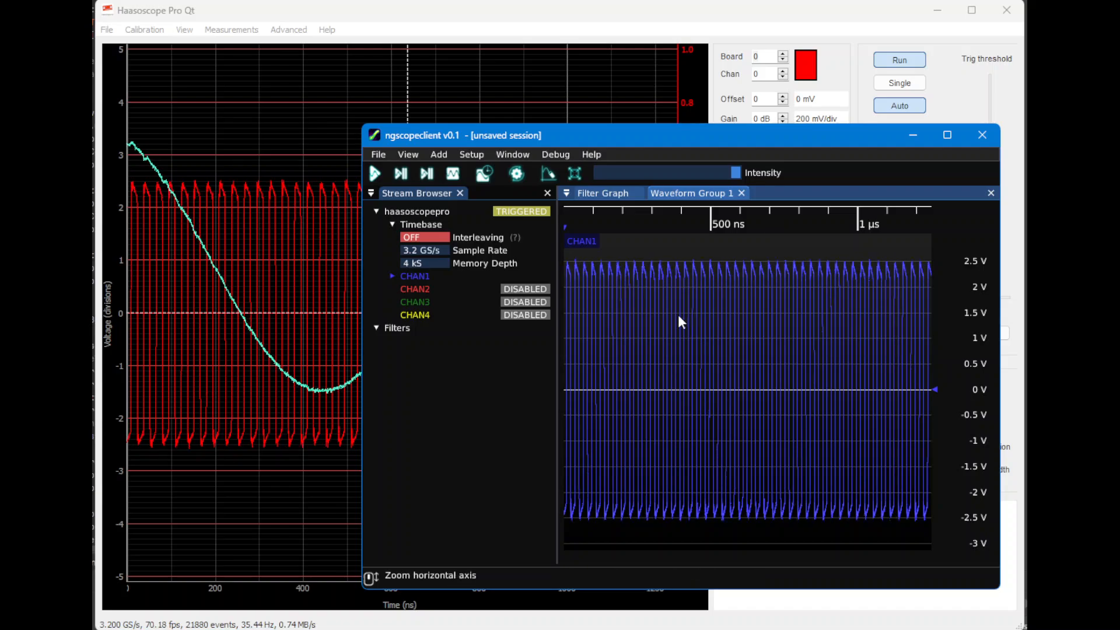
Switch to Haasoscope Pro Qt to select board 1, and return to ngscopeclient
left_click(677, 12)
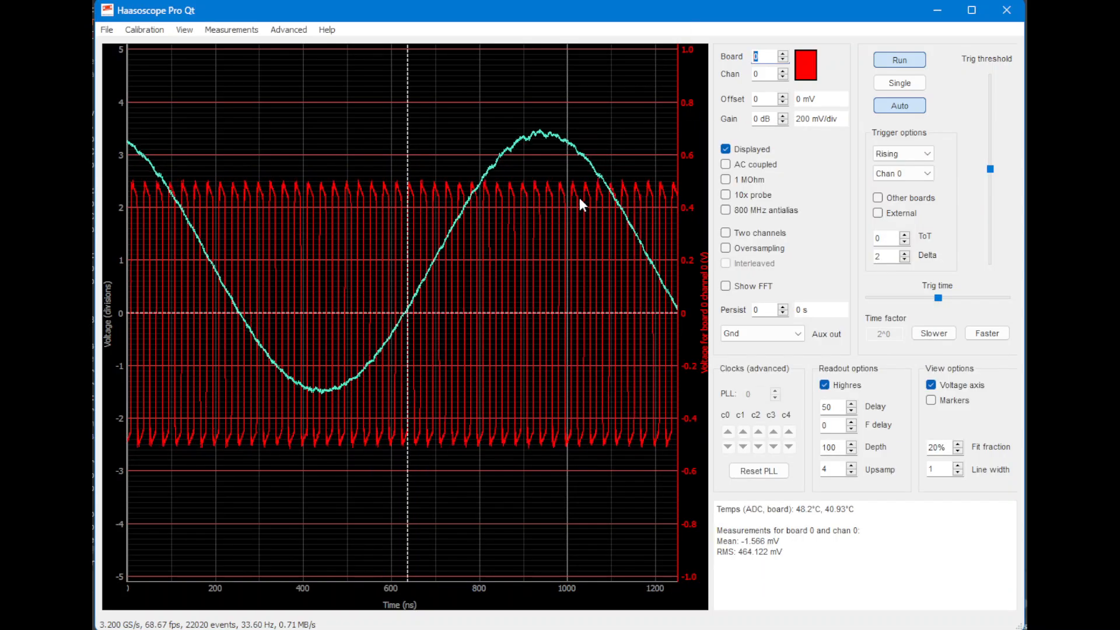
key("alt+Tab")
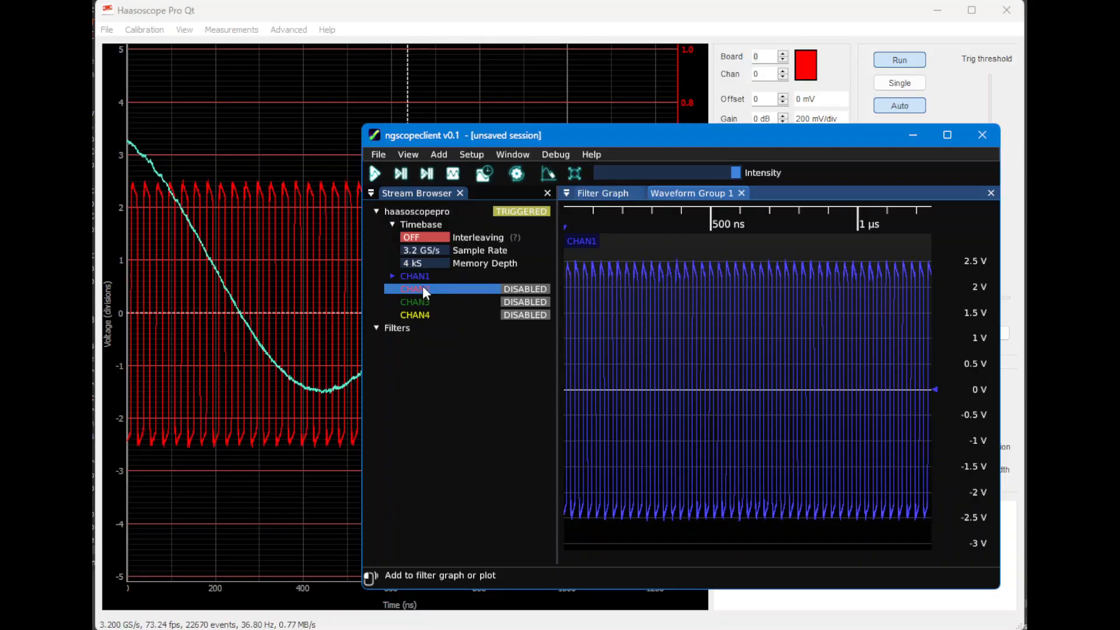
left_click(778, 47)
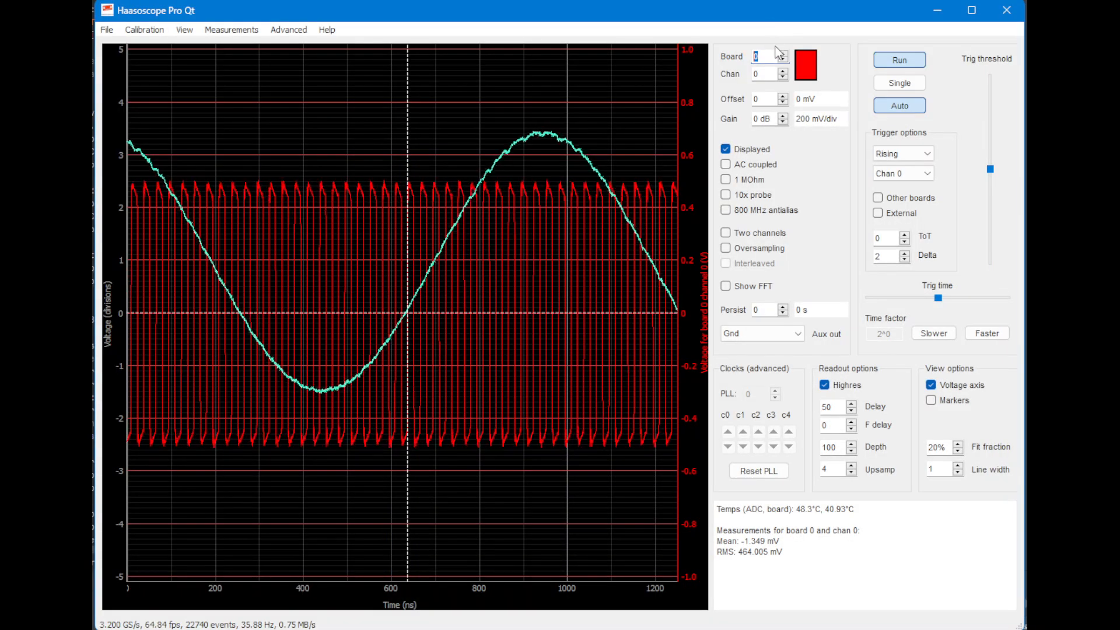
left_click(784, 54)
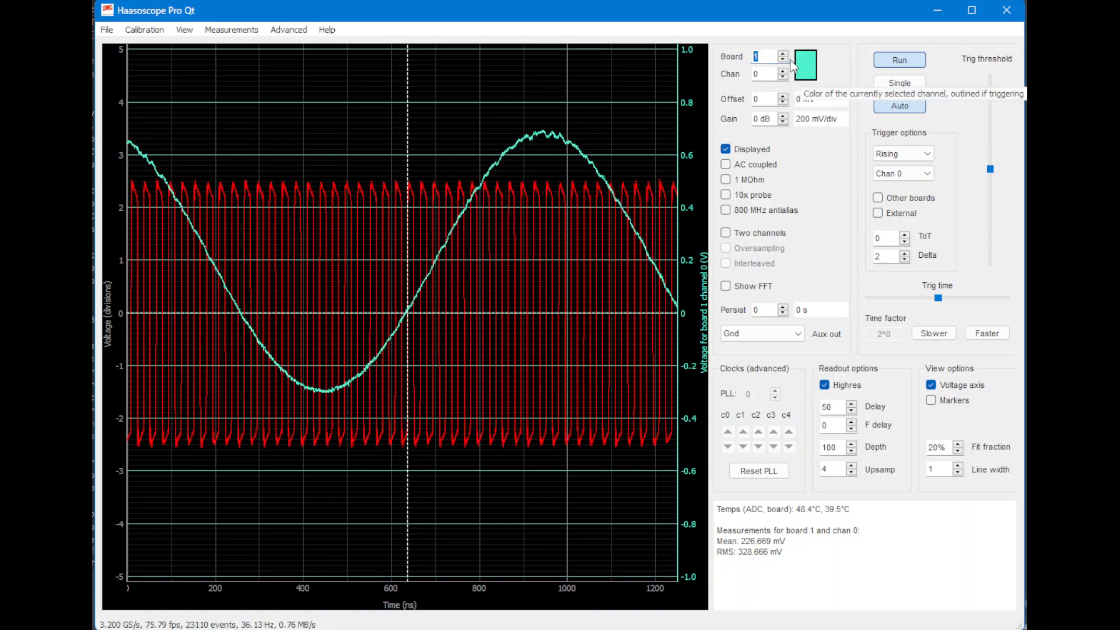
key("alt+Tab")
key("alt+Tab")
key("alt+Tab")
key("alt+Tab")
key("alt+Tab")
key("alt+Tab")
key("alt+Tab")
key("alt+Tab")
key("alt+Tab")
key("alt+Tab")
key("alt+Tab")
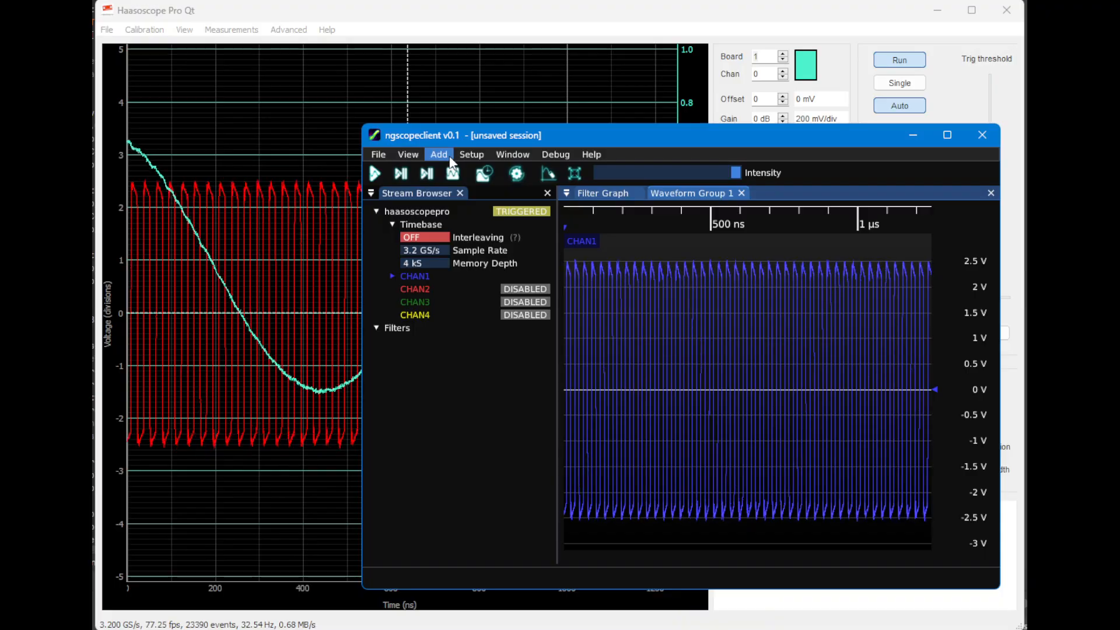
Overlay CHAN2 on the CHAN1 waveform plot, compare it with the traces in Haasoscope Pro Qt, and return to ngscopeclient
mouse_move(419, 286)
left_mouse_down()
mouse_move(564, 259)
mouse_move(577, 284)
mouse_move(577, 389)
mouse_move(728, 232)
mouse_move(746, 240)
mouse_move(776, 381)
mouse_move(709, 389)
left_mouse_up()
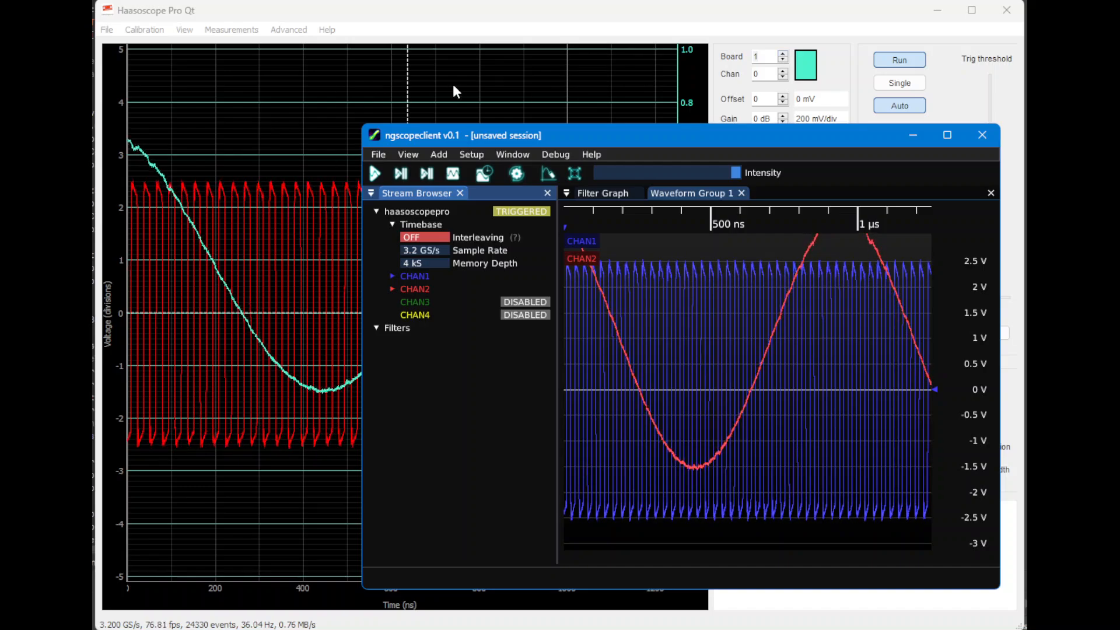
left_click(449, 10)
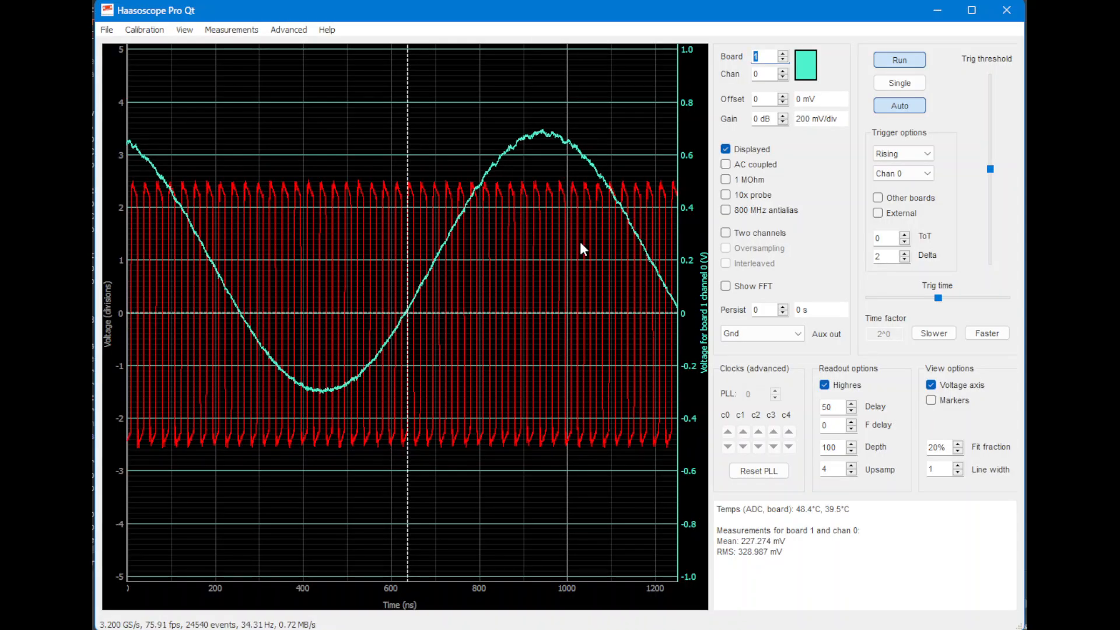
key("alt+Tab")
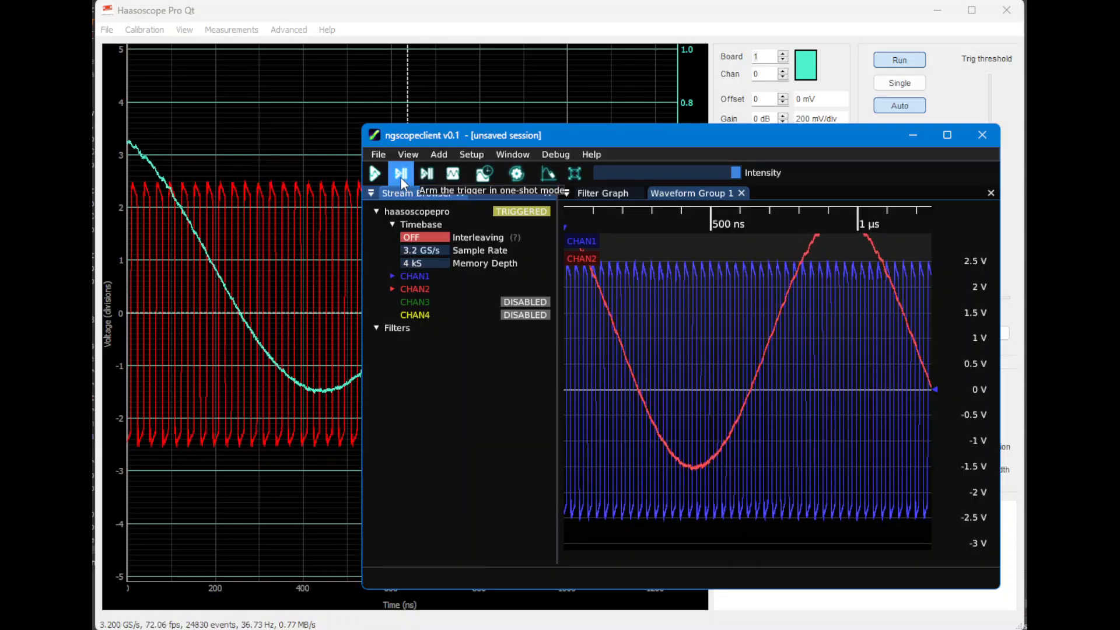
Stop acquiring waveforms on the haasoscopepro and restart acquisition in normal trigger mode
left_click(454, 175)
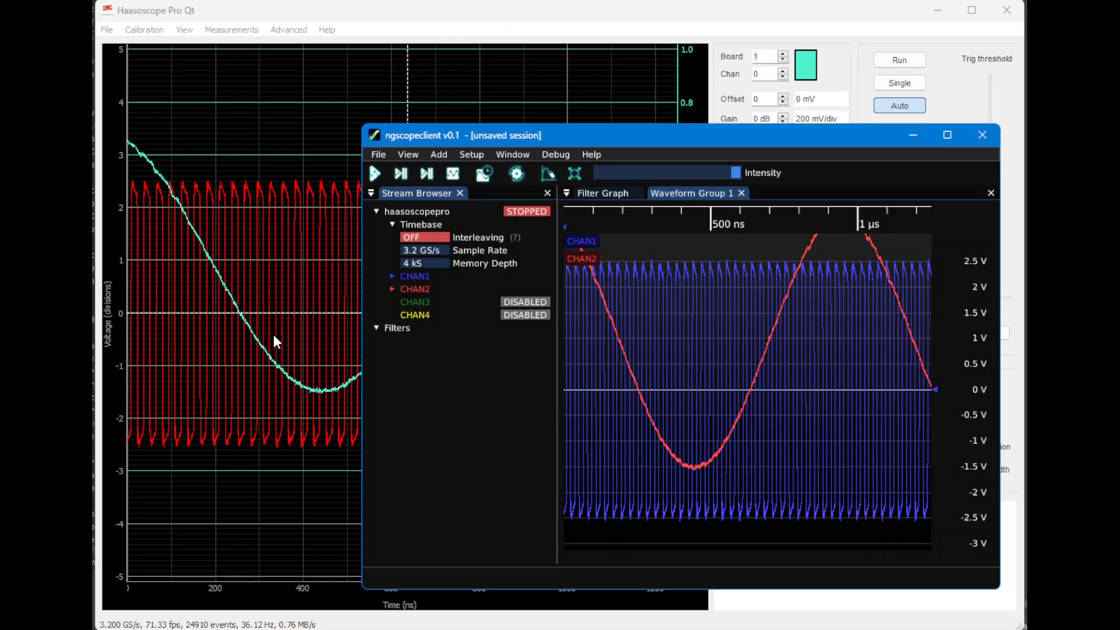
left_click(375, 174)
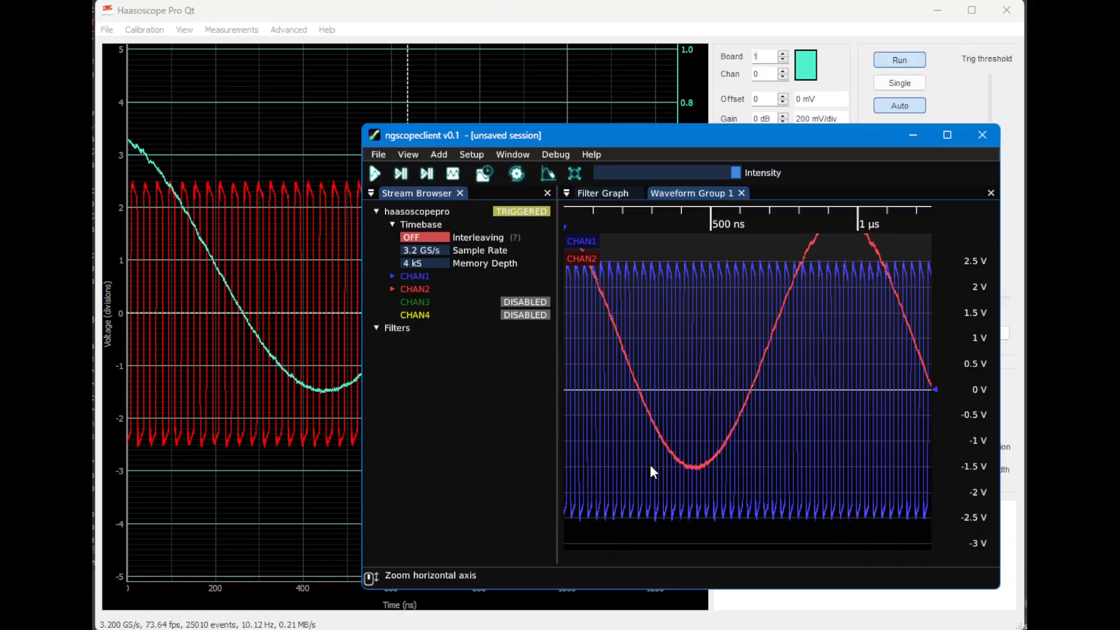
Capture several one-shot triggers in succession, and resume continuous acquisition in normal mode
left_click(395, 176)
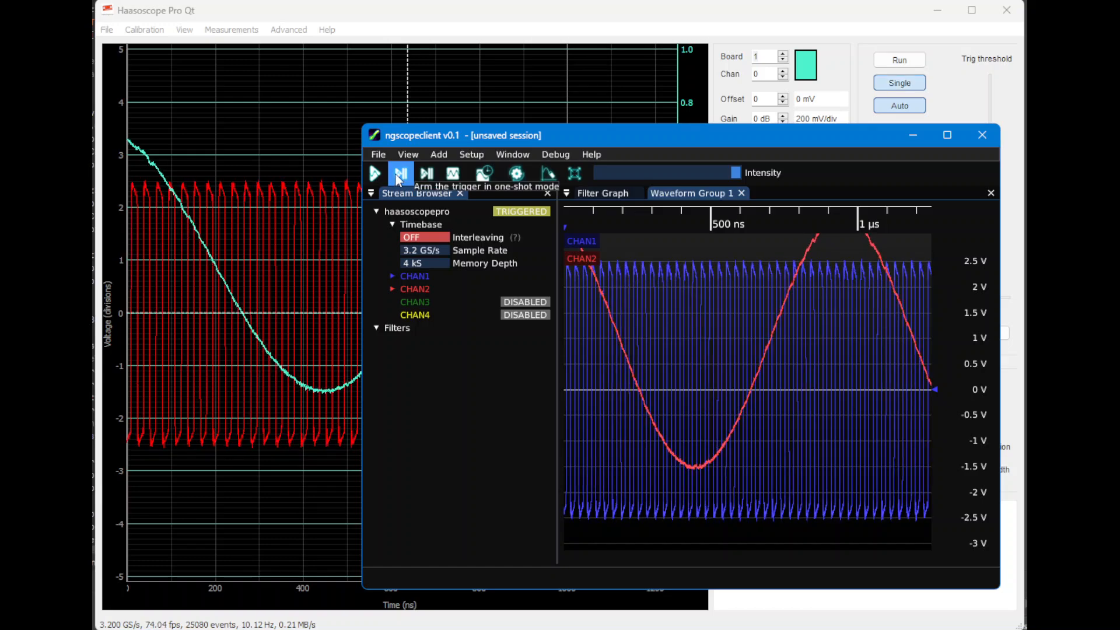
left_click(395, 175)
left_click(395, 175)
left_click(396, 175)
left_click(396, 175)
left_click(396, 175)
left_click(396, 175)
left_click(396, 175)
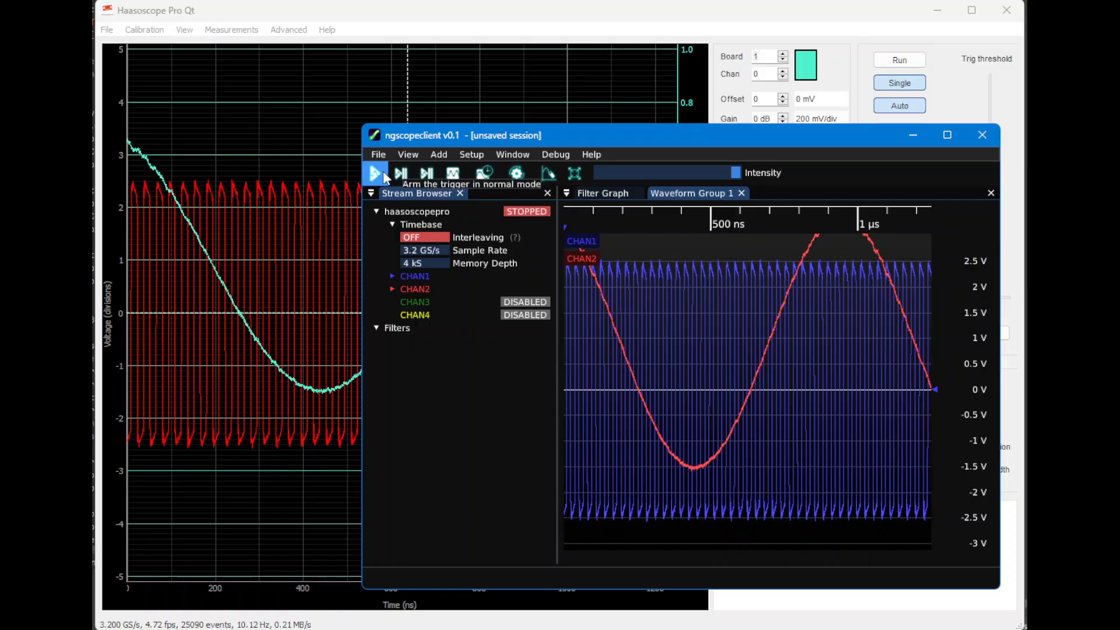
left_click(378, 174)
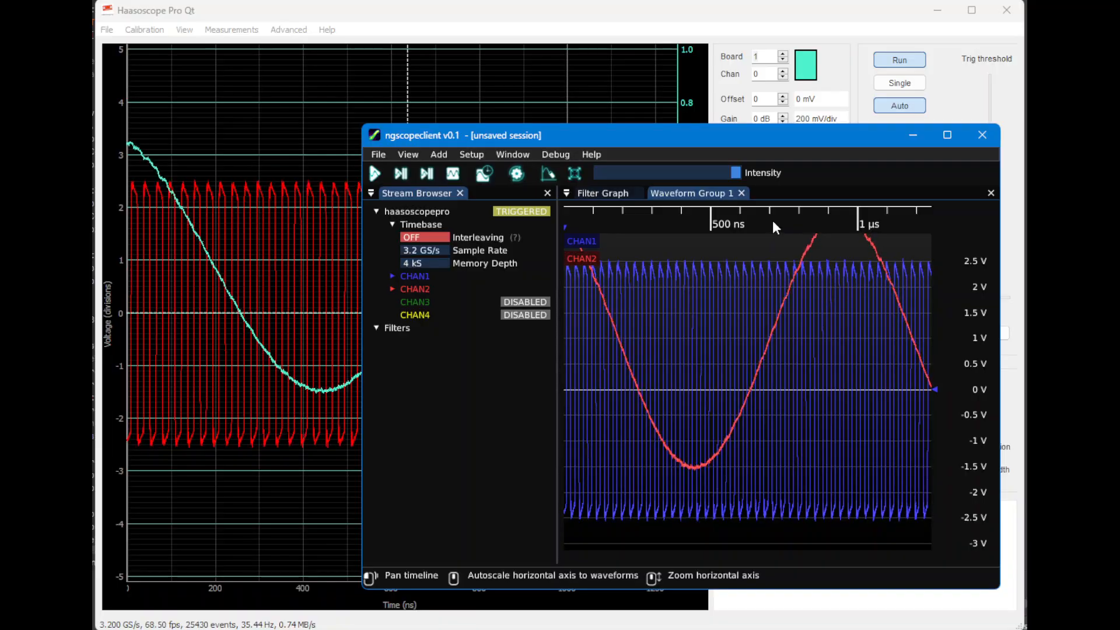
Examine the CHAN1 rising edge near 695 ns up close, and widen the time span back to many square-wave cycles
scroll(773, 225, "up", 7)
scroll(772, 220, "up", 2)
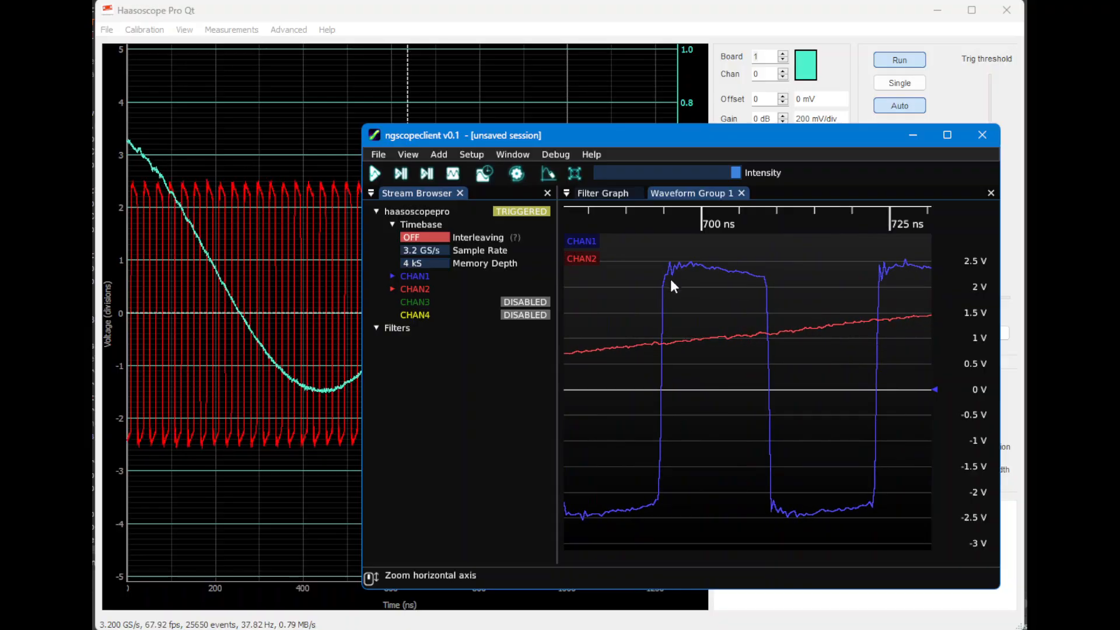
left_click_drag(663, 219, 694, 216)
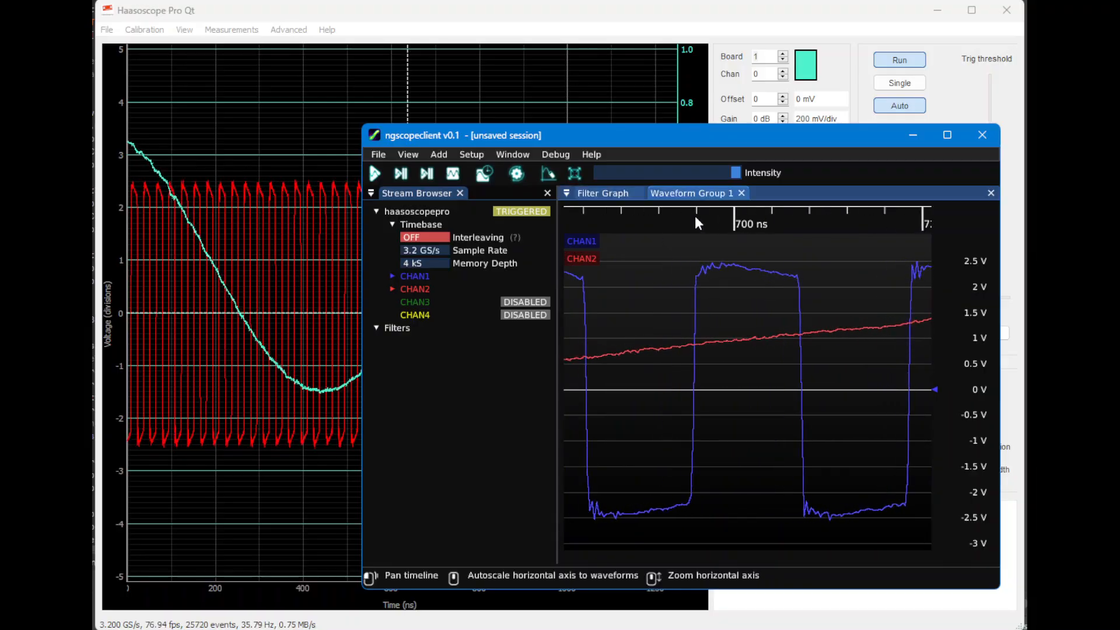
scroll(696, 218, "up", 1)
left_click_drag(674, 223, 712, 221)
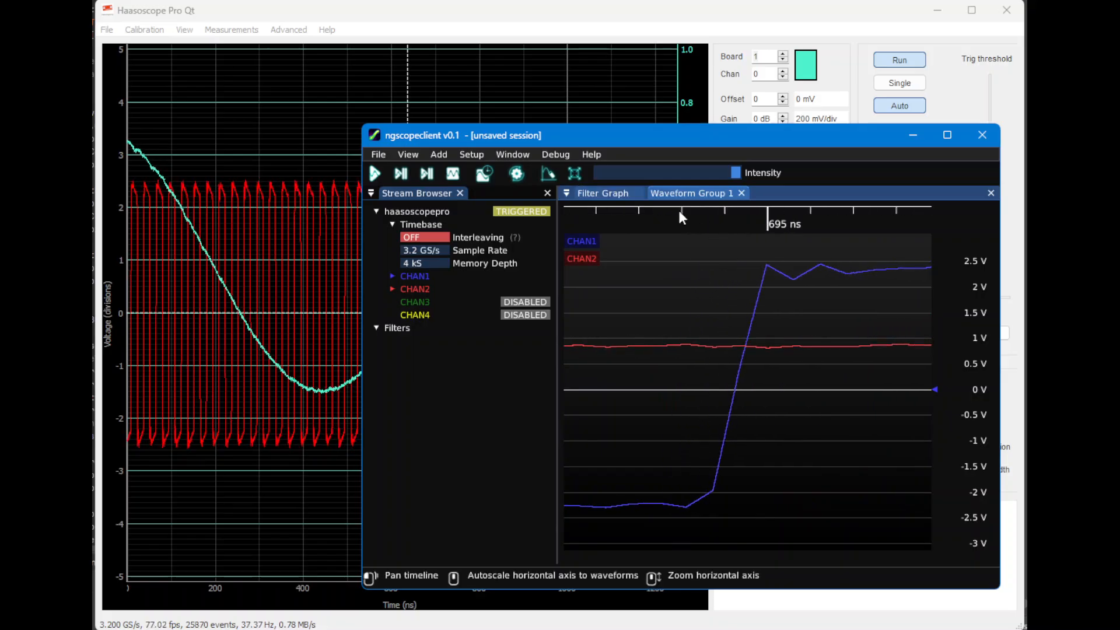
scroll(678, 207, "up", 2)
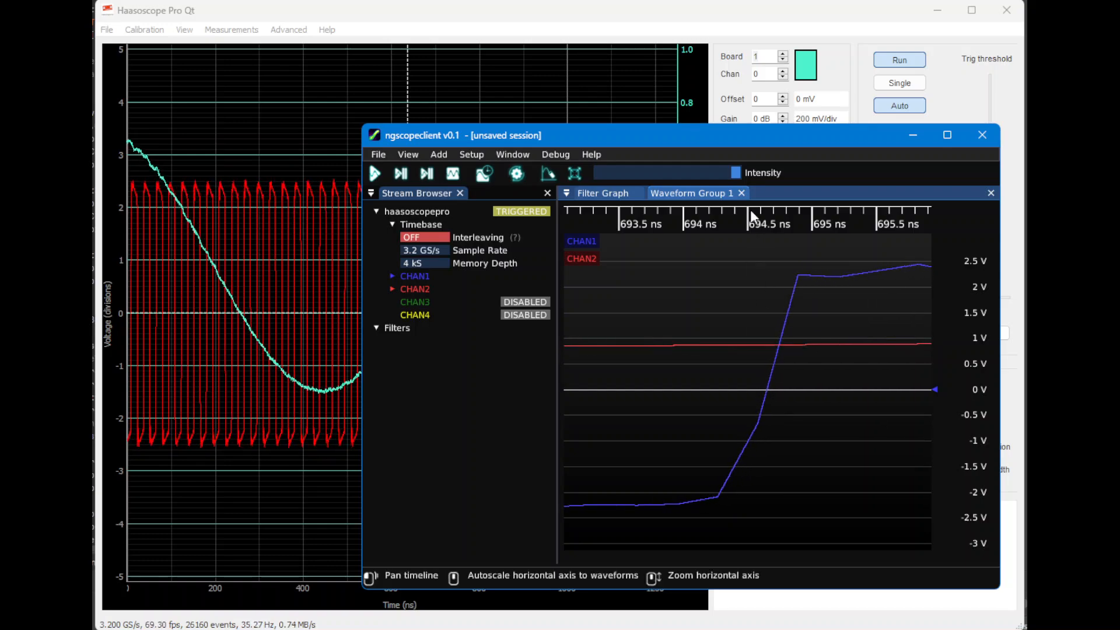
scroll(757, 223, "down", 5)
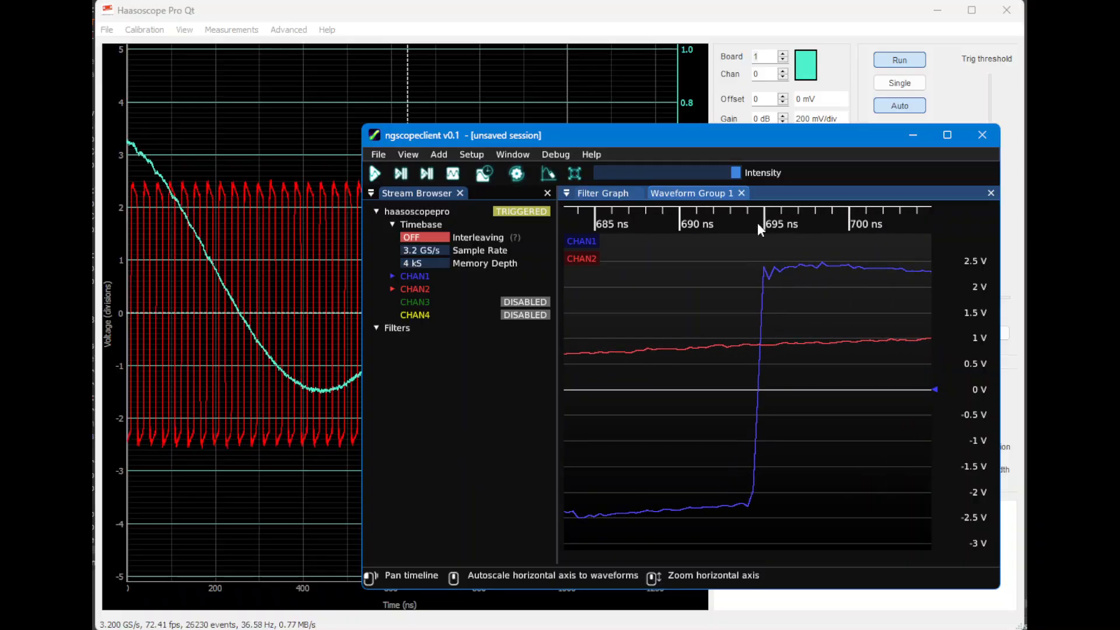
scroll(757, 222, "down", 5)
scroll(758, 223, "down", 5)
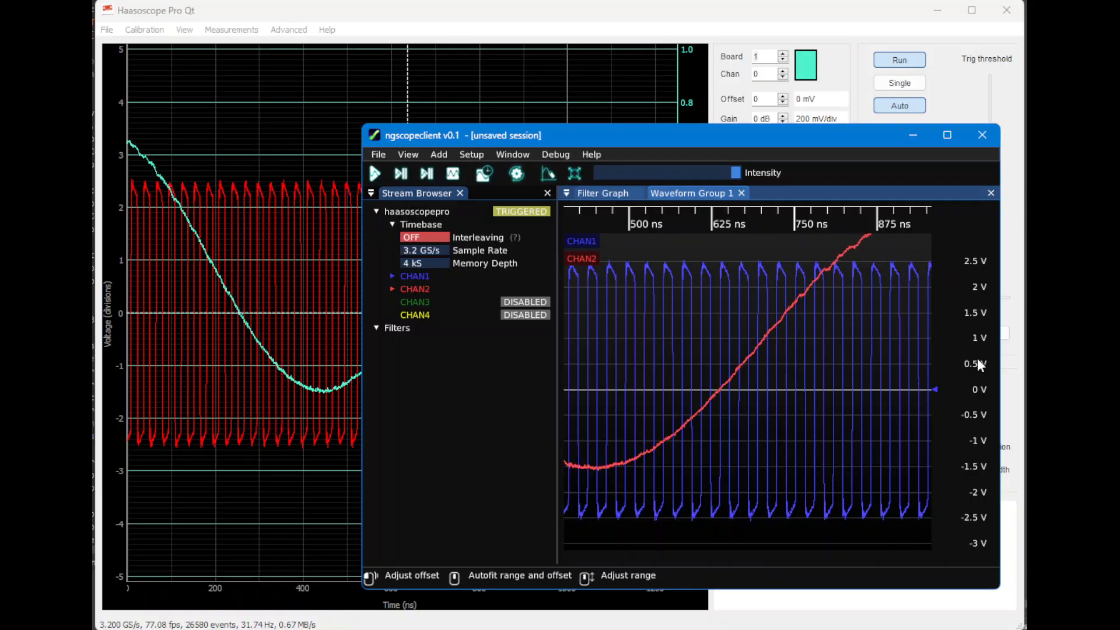
Widen the plot's voltage range to fit the CHAN2 sine crest, and shift both traces slightly upward to span about -3.5 V to 4.5 V
scroll(977, 361, "down", 2)
scroll(977, 362, "down", 1)
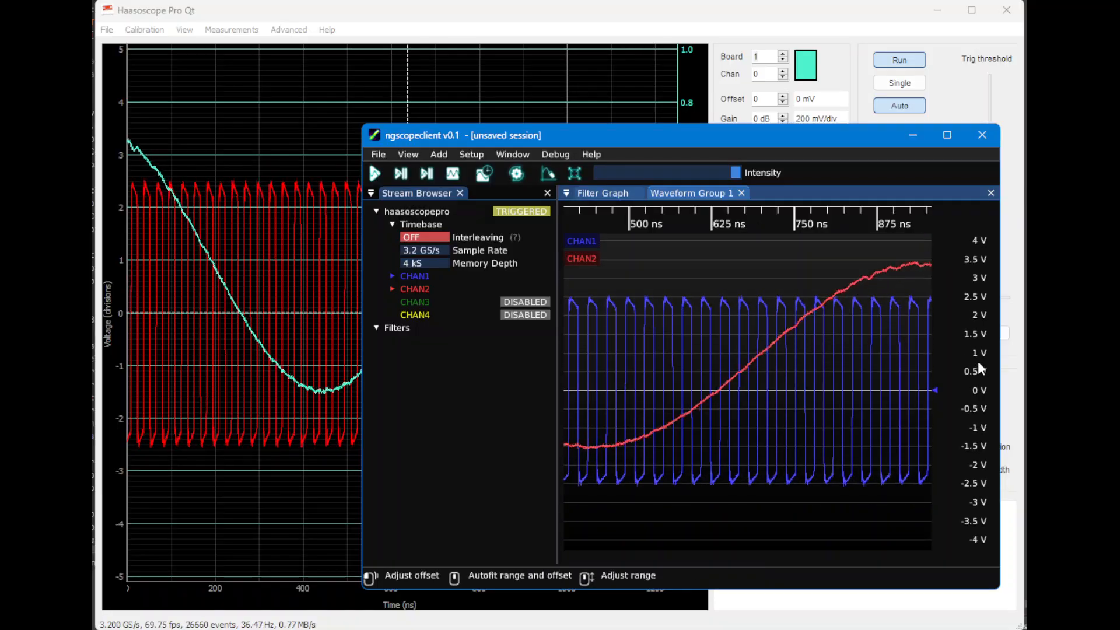
mouse_move(977, 362)
left_mouse_down()
mouse_move(979, 376)
mouse_move(978, 365)
left_mouse_up()
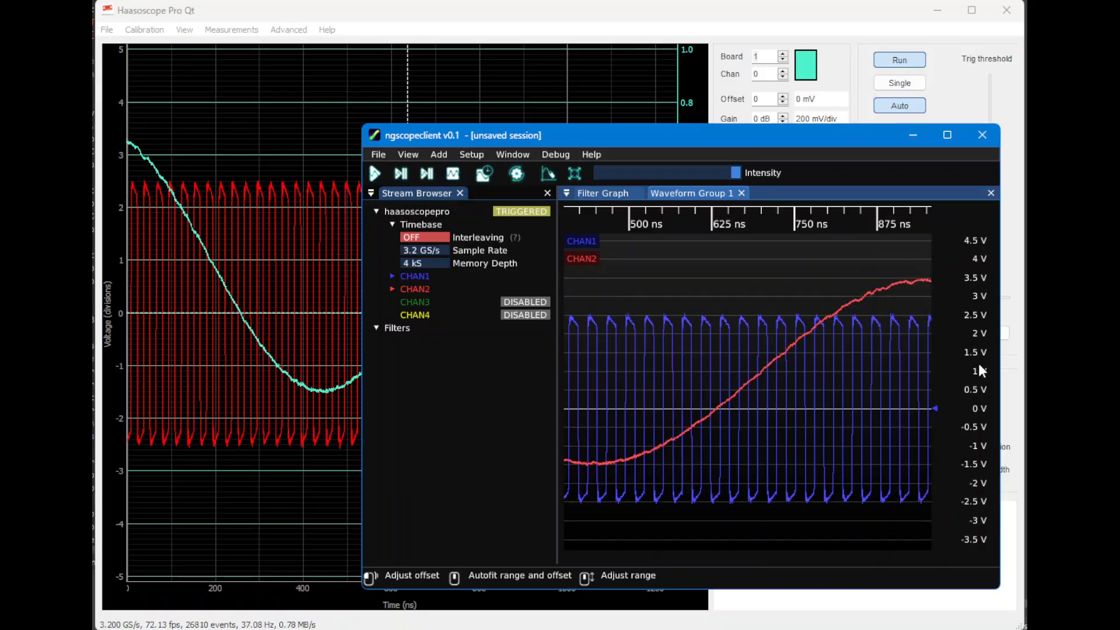